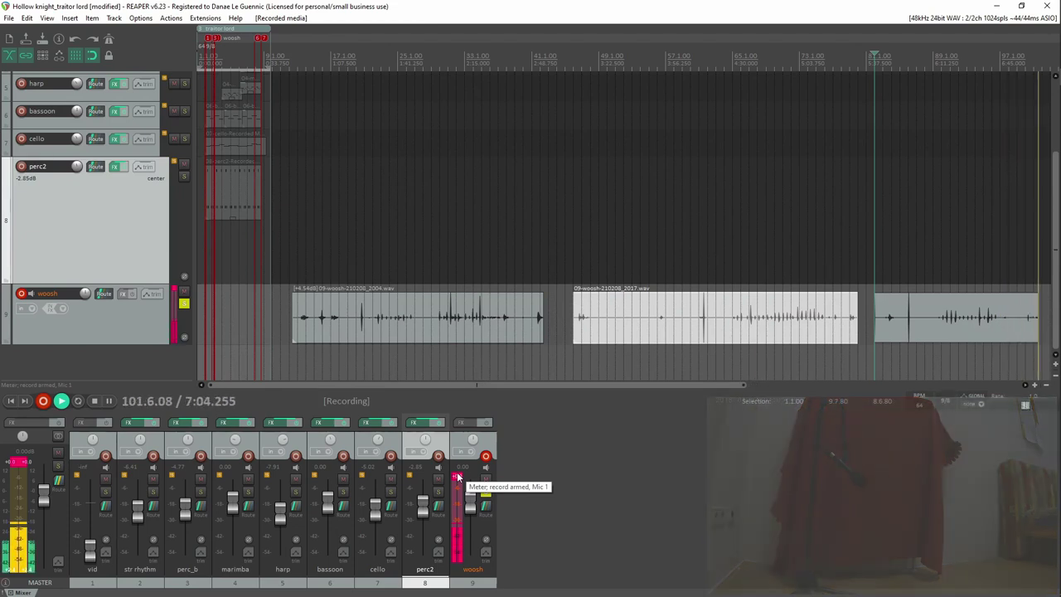
- Stop recording the current take on the woosh track
key(space)
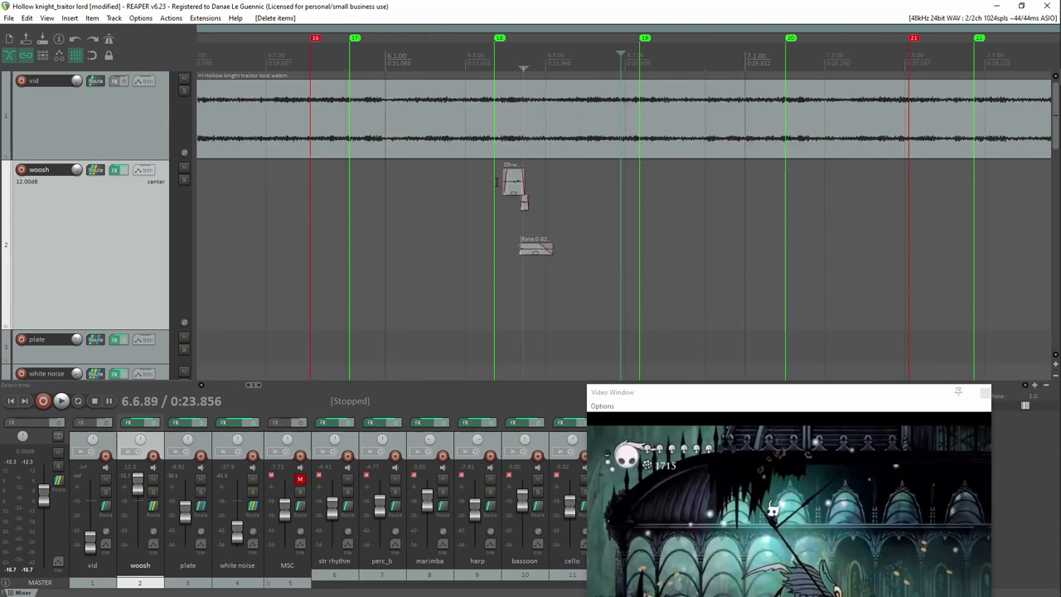
- Review the woosh track's effect chain: the Pro-Q 3 equaliser, the Pro-C 2 compressor and the ReaPitch shifter
click(115, 171)
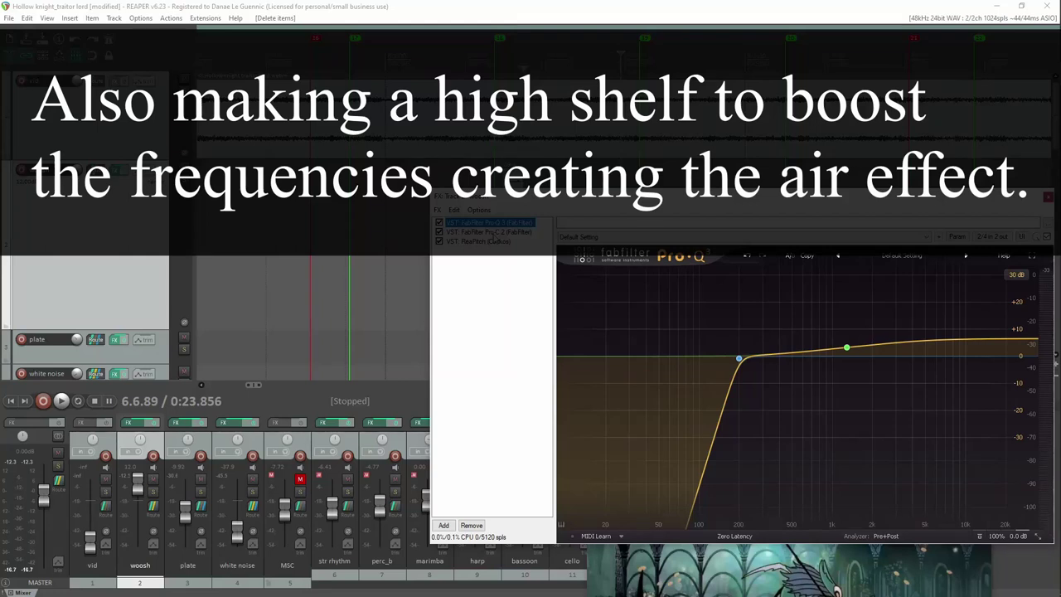
click(488, 232)
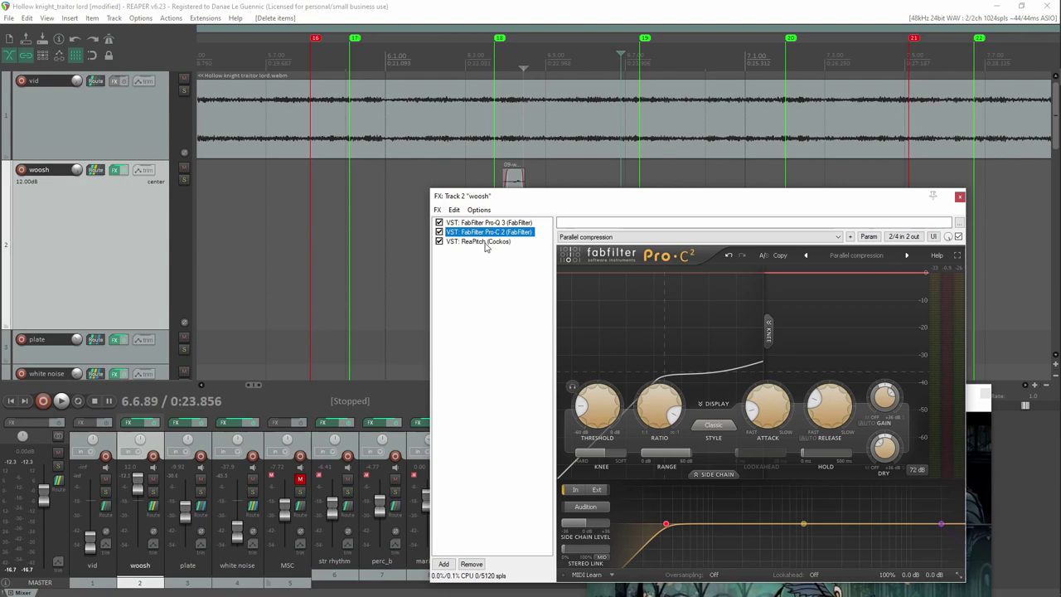
click(485, 242)
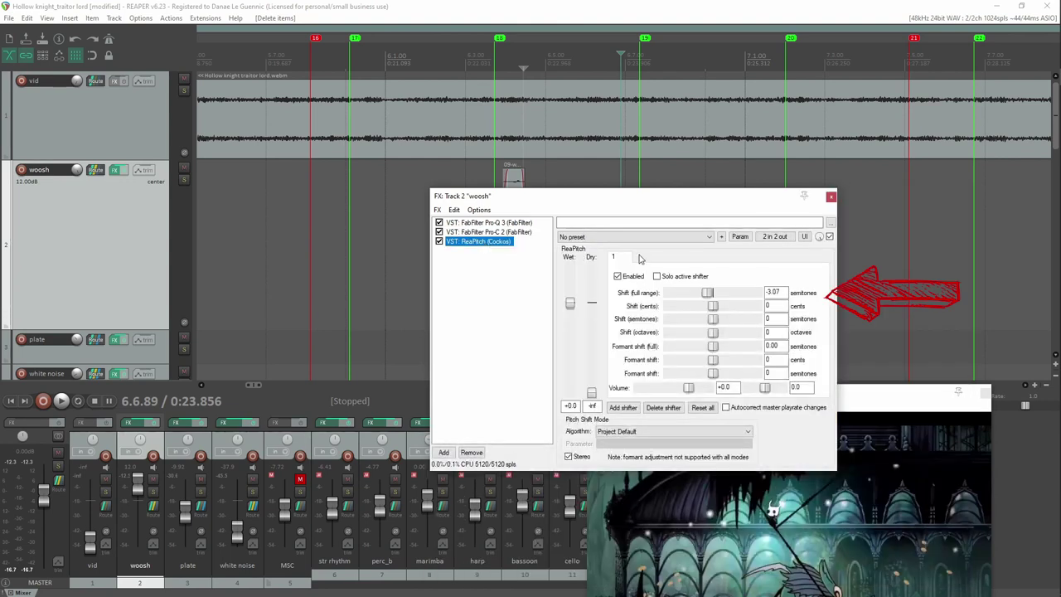
click(829, 195)
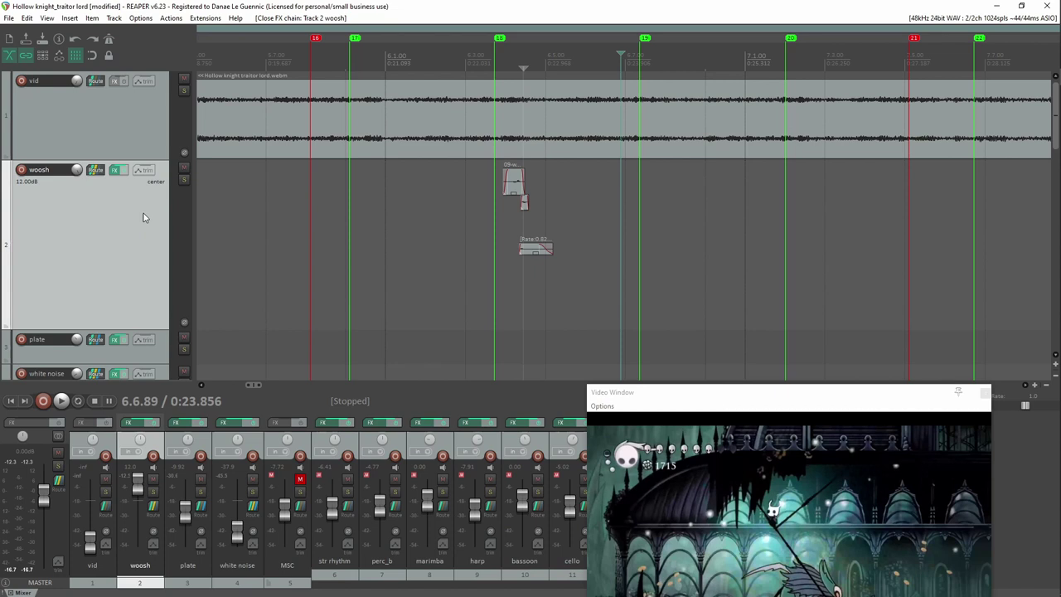
- Open the white noise track's effect chain at ReaGate and audition the gated noise together with the woosh
scroll(143, 218, down, 2)
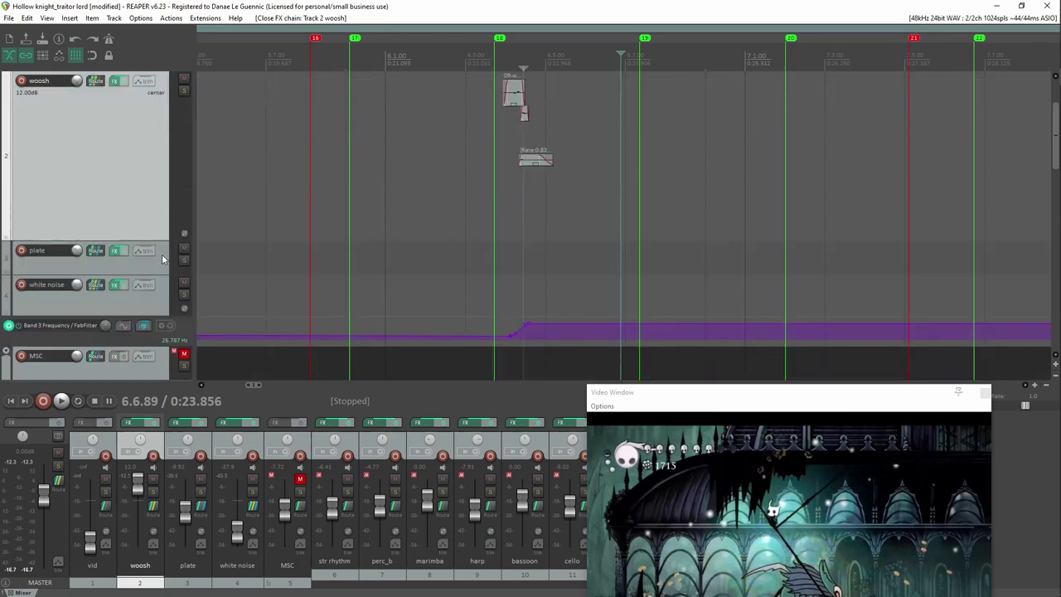
click(114, 286)
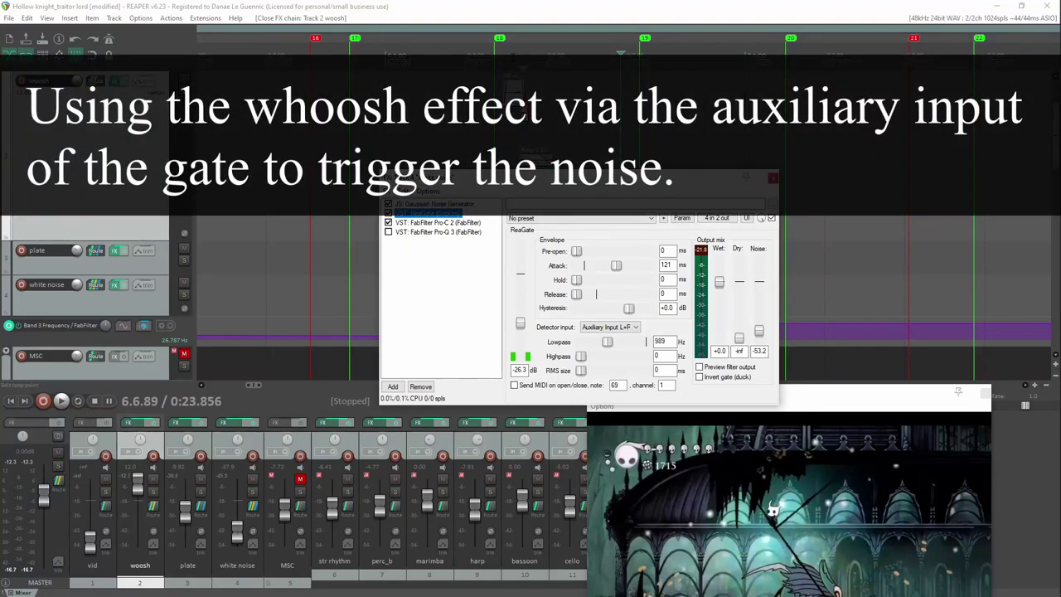
key(space)
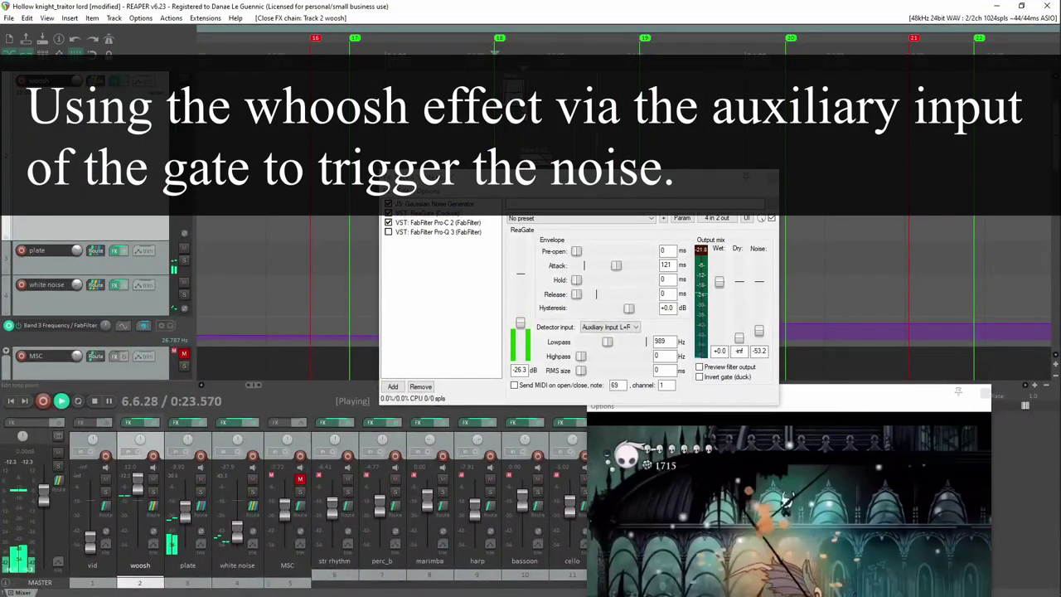
key(space)
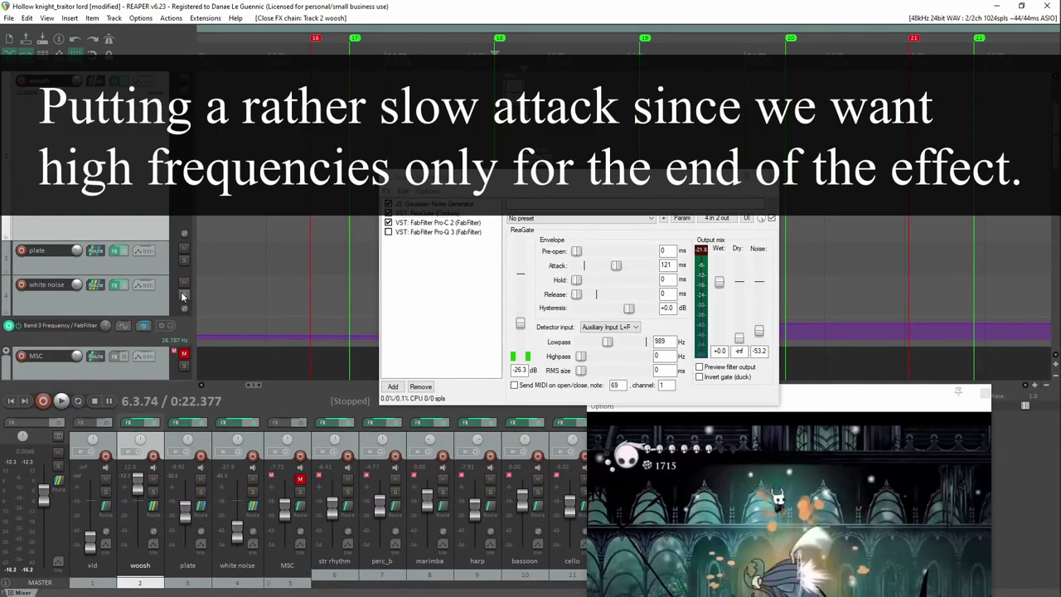
- Audition the white noise track alone in solo, unsolo it and close its effect chain
click(184, 296)
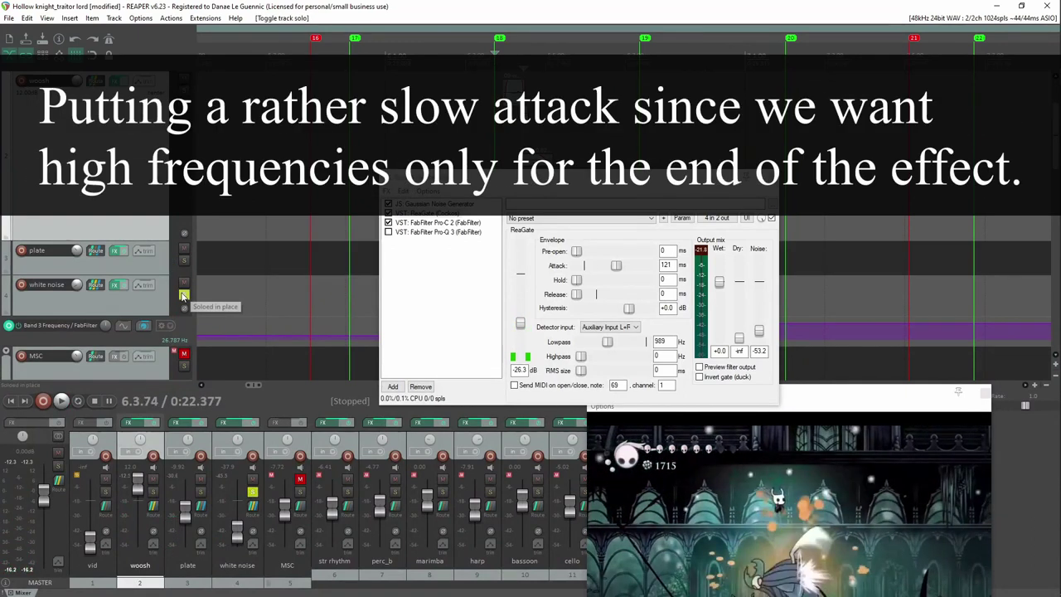
key(space)
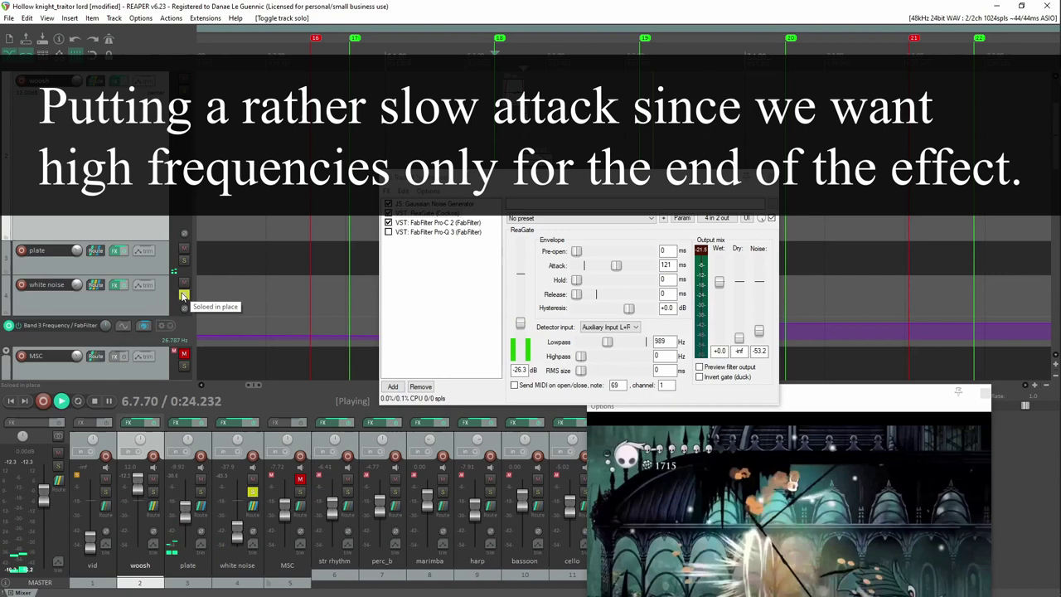
key(space)
click(187, 297)
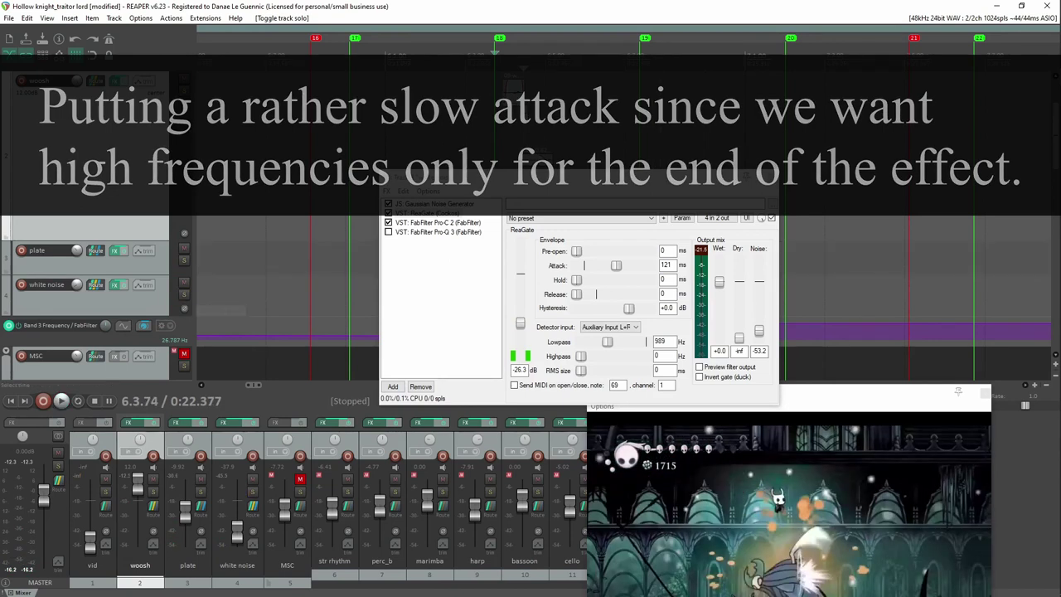
click(768, 176)
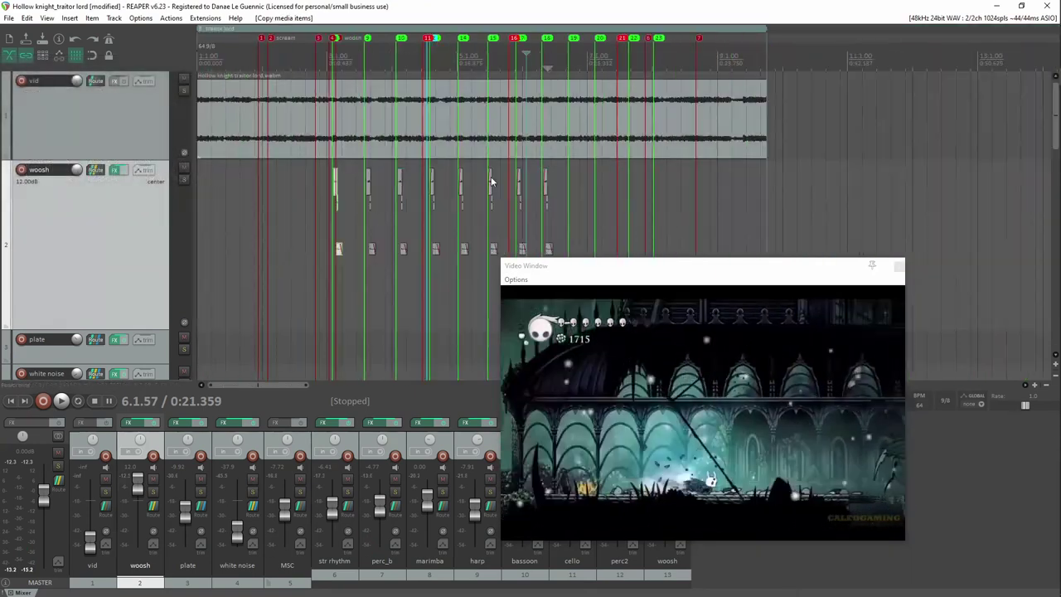
- Audition the last woosh against the video without the music
key(space)
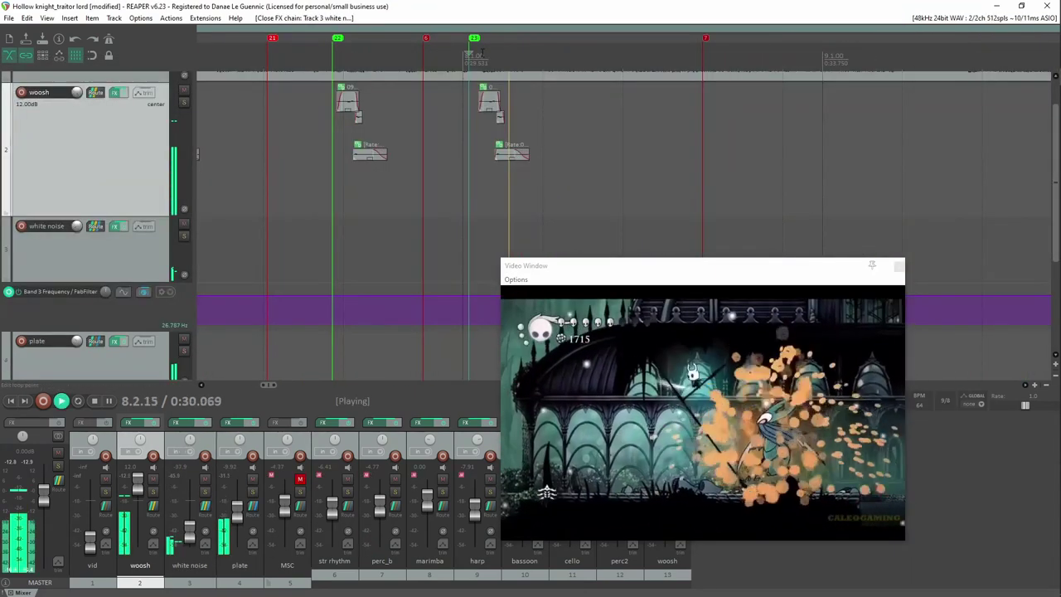
key(space)
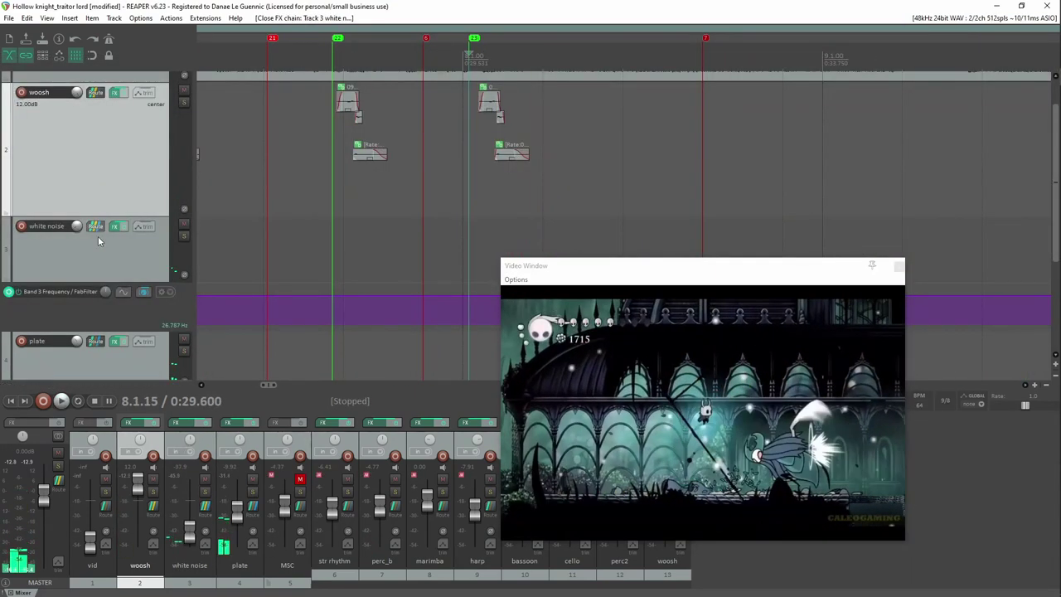
- Unmute the MSC track and play the full mix from just before the first woosh
click(299, 479)
scroll(492, 76, down, 5)
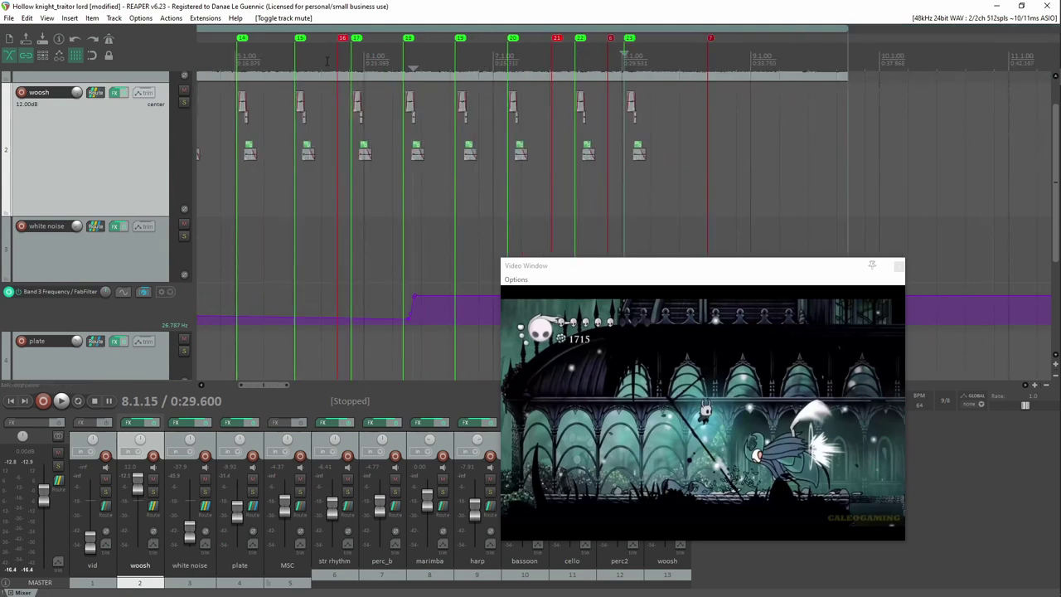
click(297, 64)
key(space)
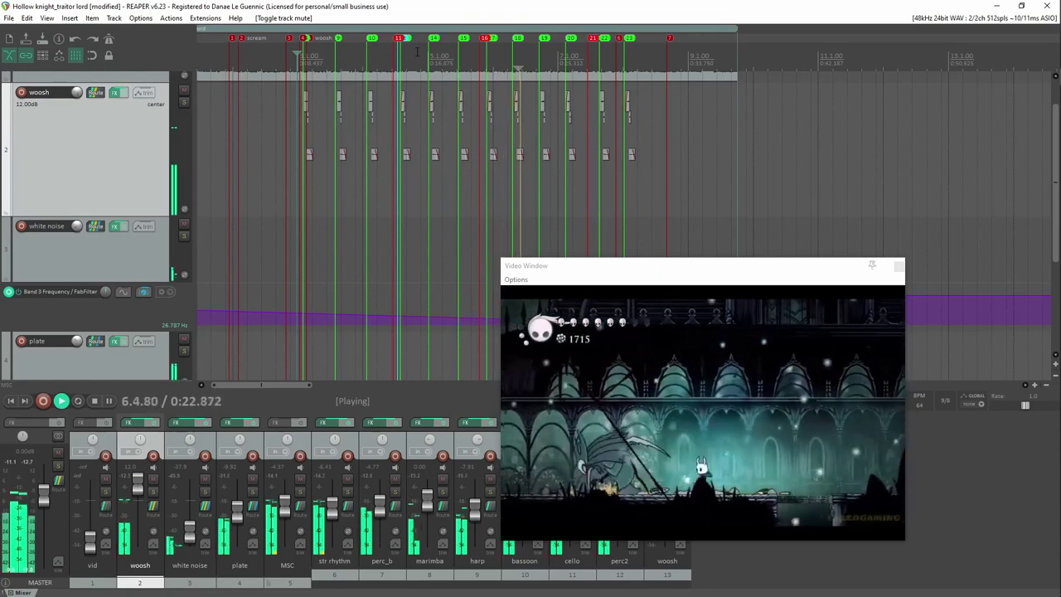
key(space)
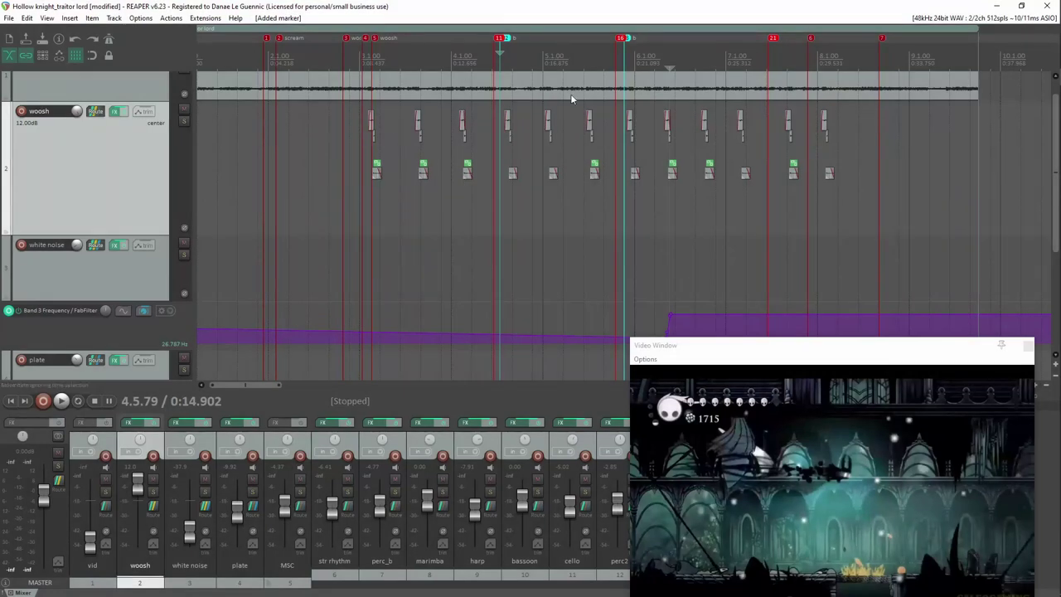
- Examine the video frames at the two b markers and at marker 21, finishing at the first b marker
click(501, 39)
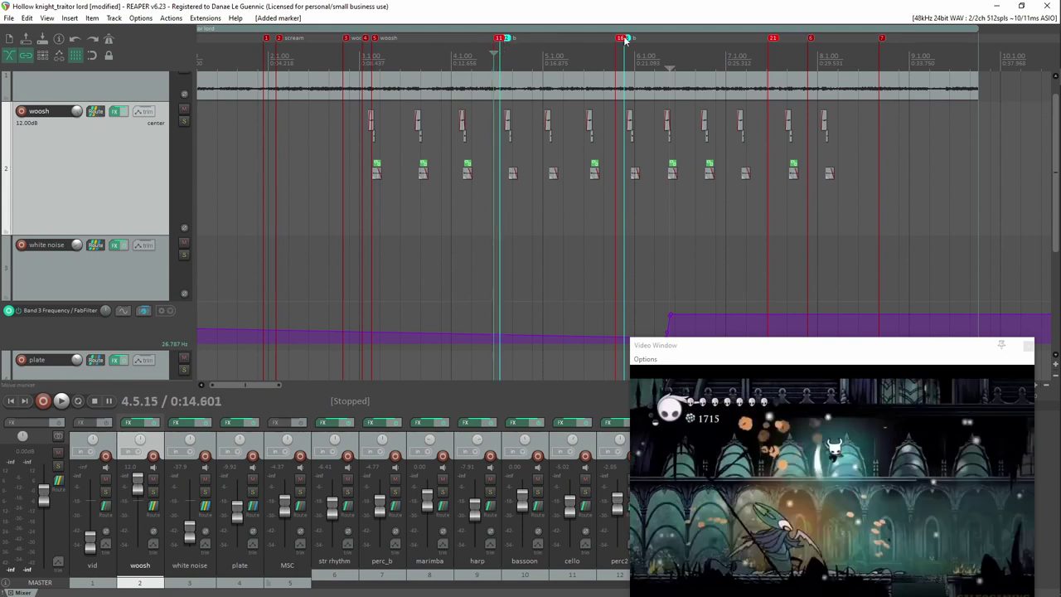
click(626, 39)
click(771, 39)
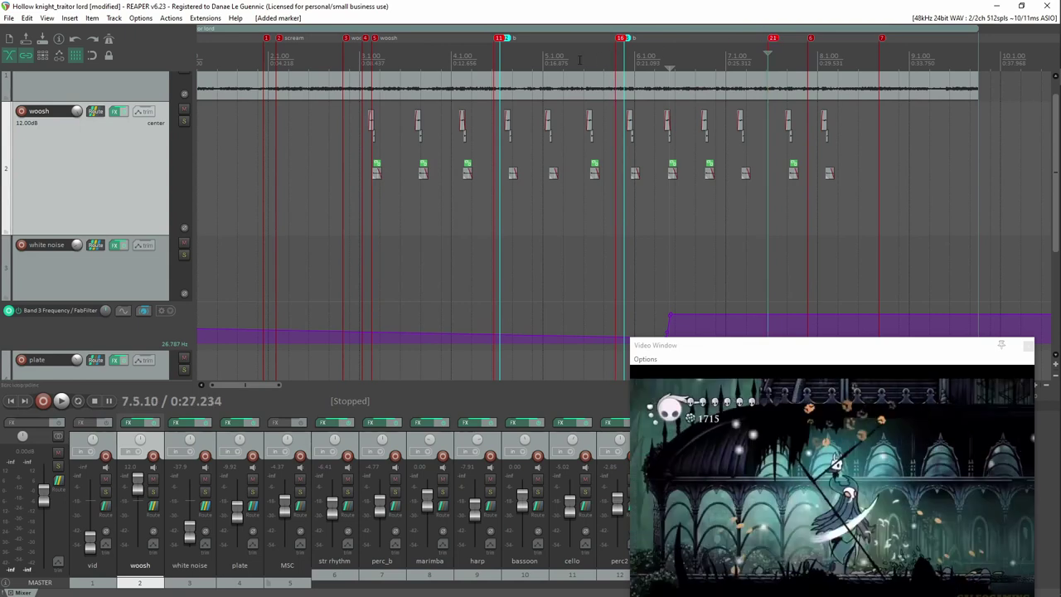
scroll(512, 60, up, 3)
click(343, 38)
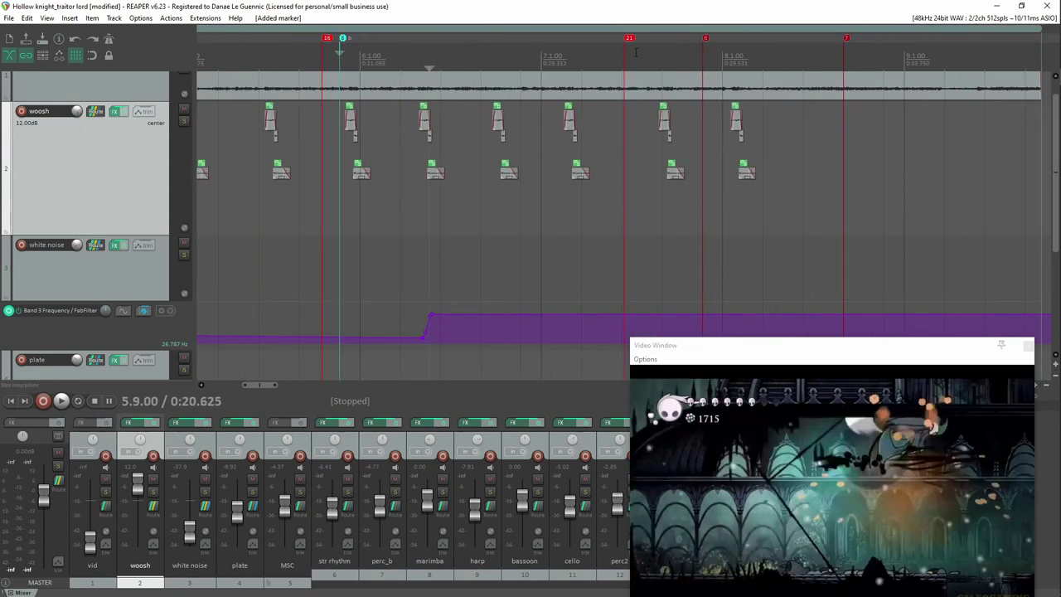
scroll(638, 47, up, 2)
scroll(636, 40, down, 3)
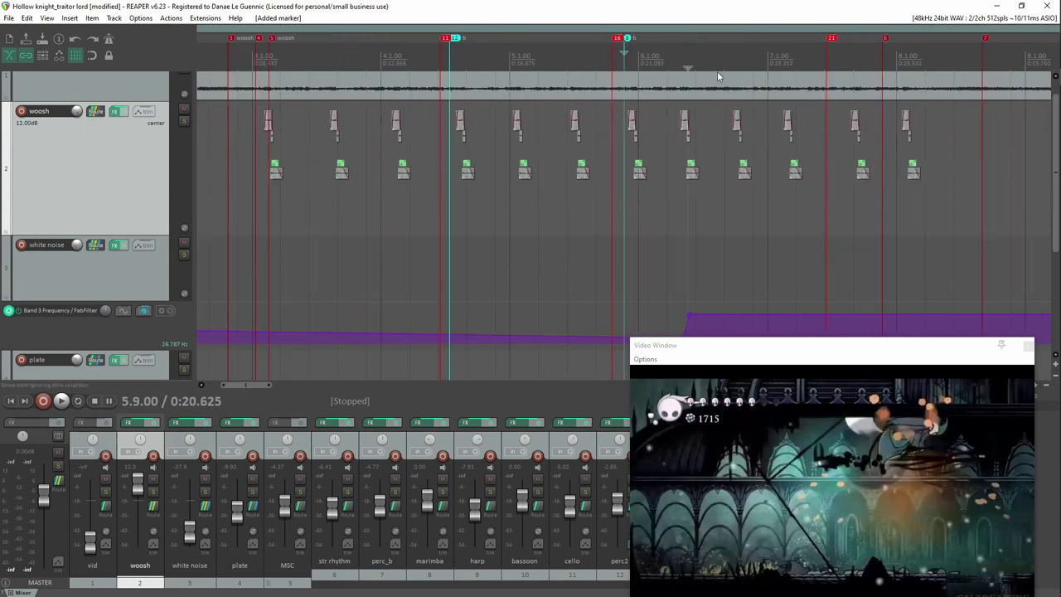
click(455, 38)
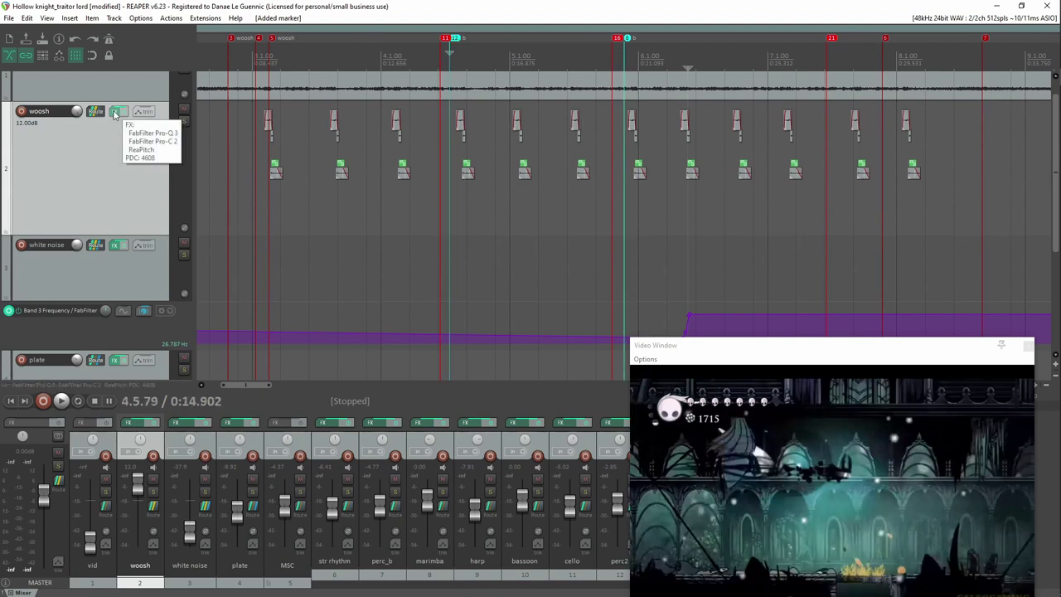
- Set the woosh track's ReaPitch Shift (full range) to about -3.46 semitones and show an automation envelope for it
click(116, 111)
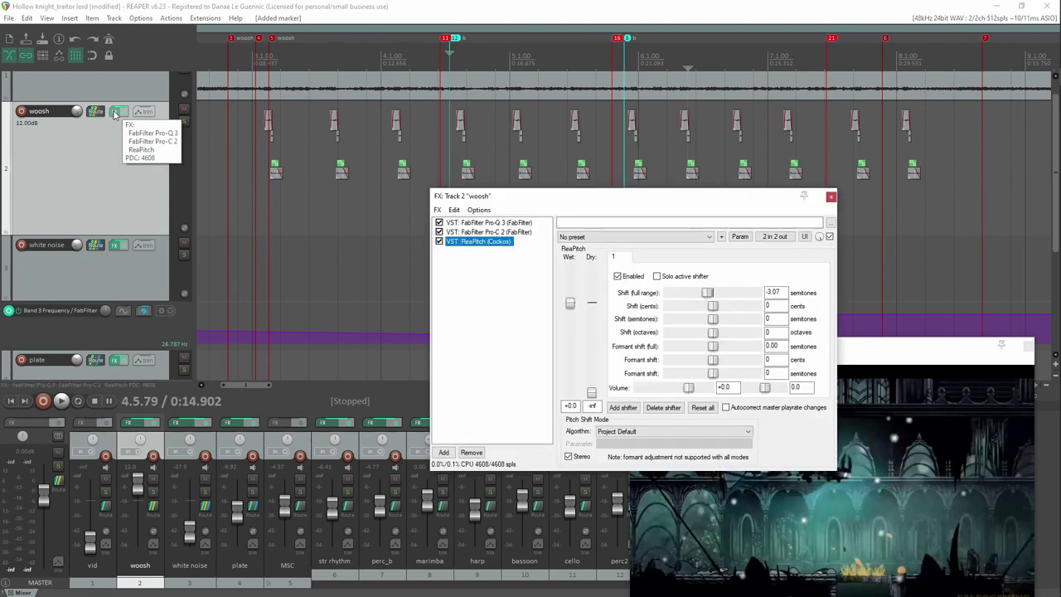
click(705, 293)
click(830, 196)
click(144, 112)
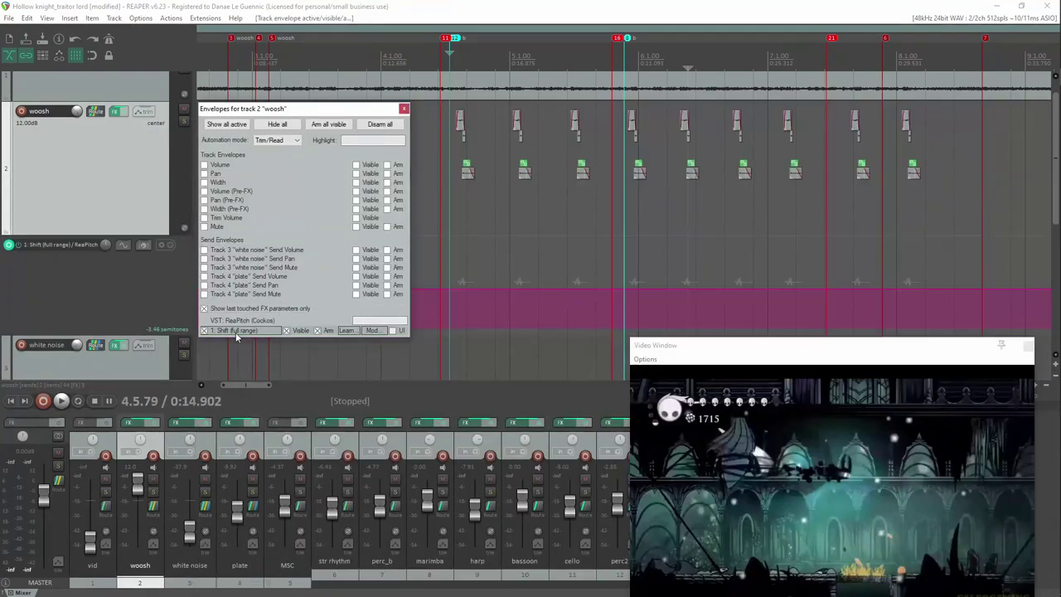
key(Escape)
- Solo the woosh track, add points to its pitch-shift envelope and lower it to about -4.42 semitones just after the first b marker
click(184, 122)
click(453, 64)
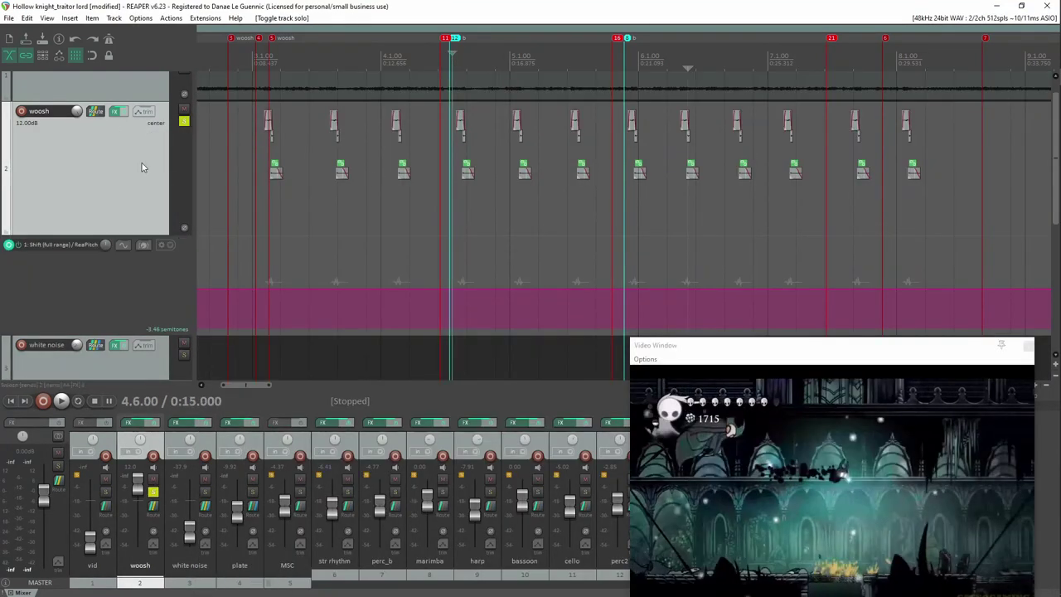
scroll(559, 130, down, 2)
click(520, 60)
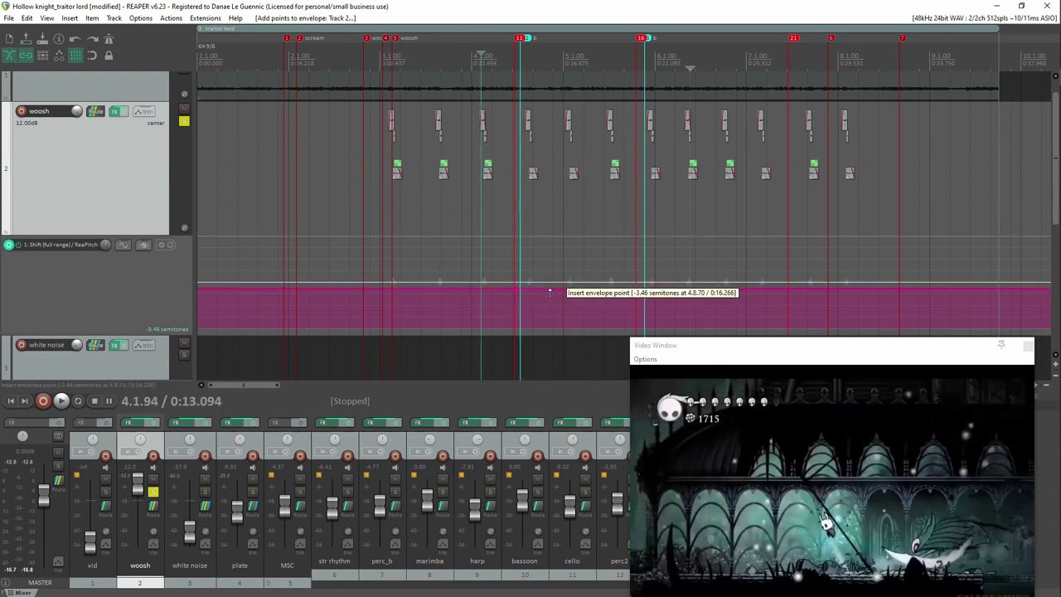
scroll(704, 290, up, 3)
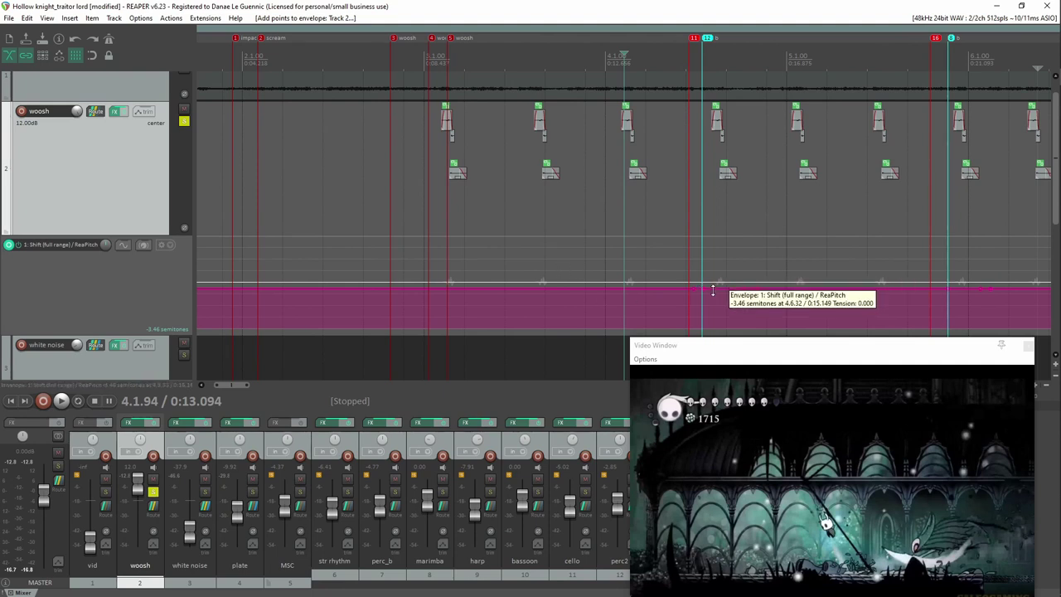
drag(714, 288, 714, 291)
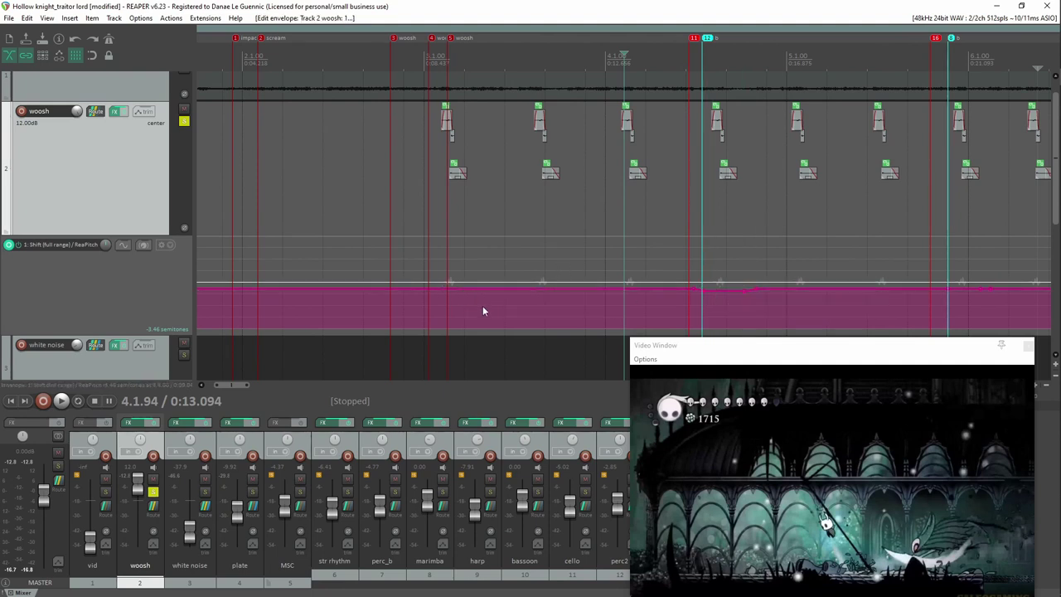
- Audition and deepen the pitch-shift dip at the first b marker, and create a matching dip of about -6.34 semitones at the second b marker
scroll(539, 290, down, 1)
key(space)
key(space)
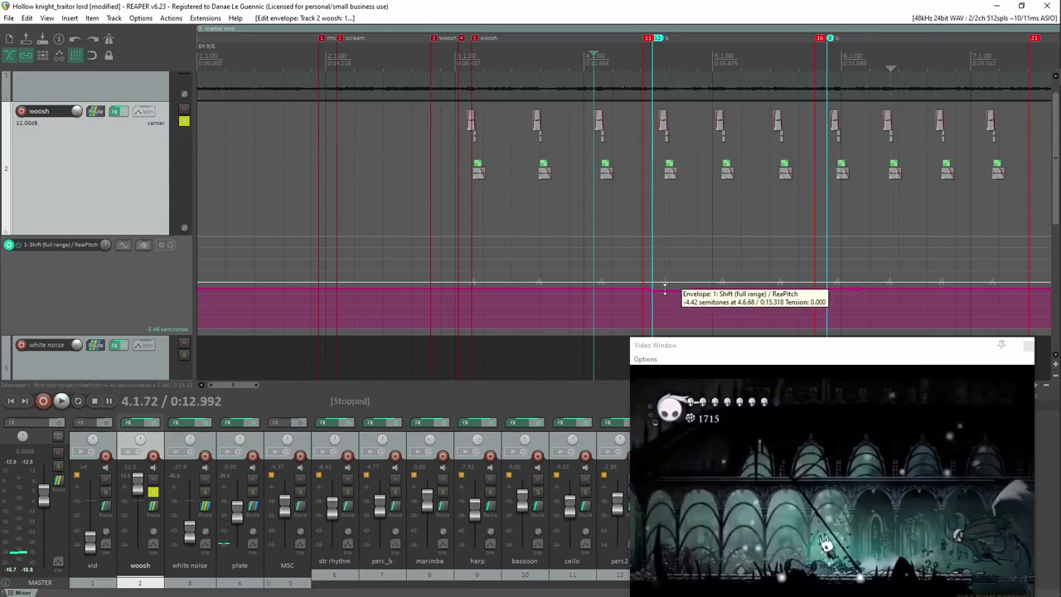
key(space)
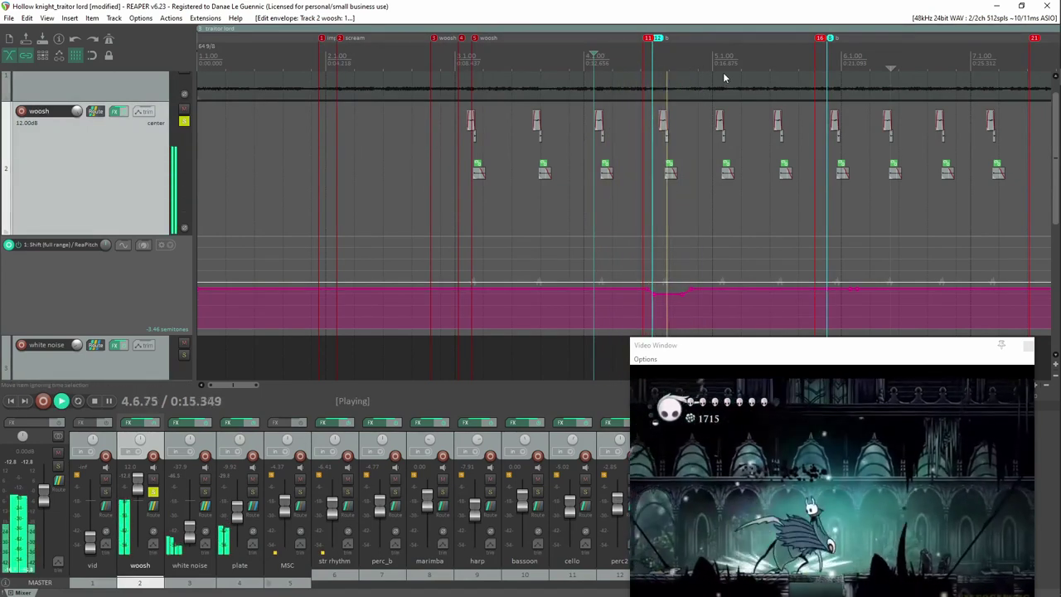
key(space)
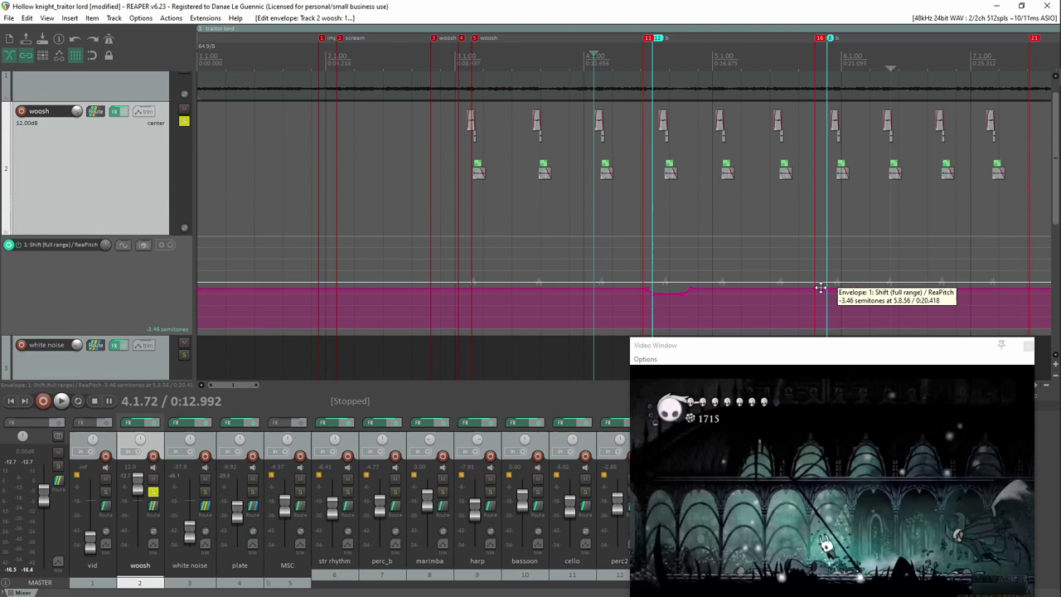
drag(829, 289, 839, 294)
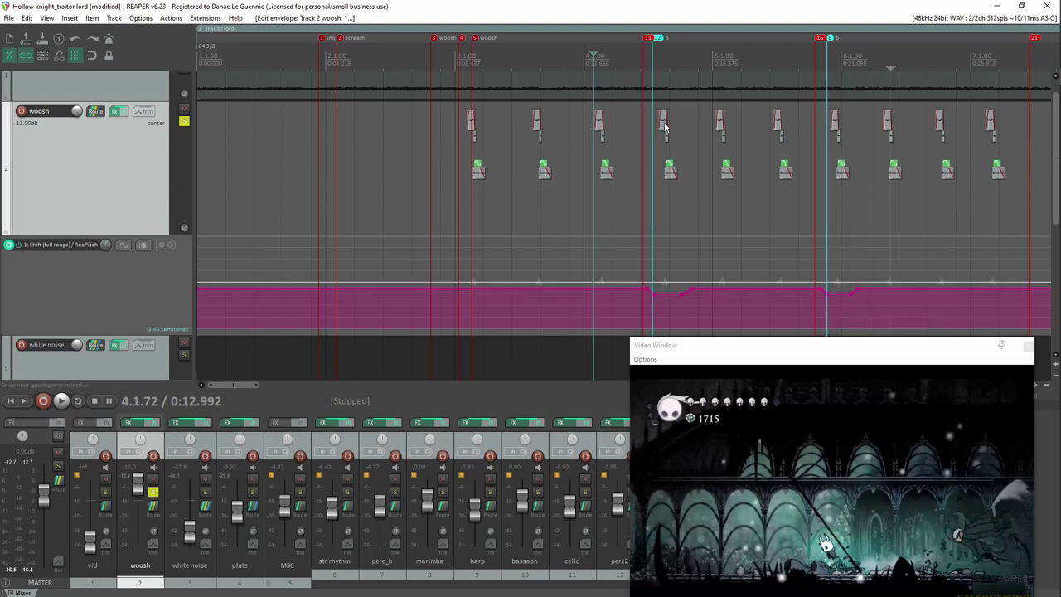
- Edit the item properties of the woosh items at both b markers with Reverse enabled, audition the first item and save the project
click(832, 128)
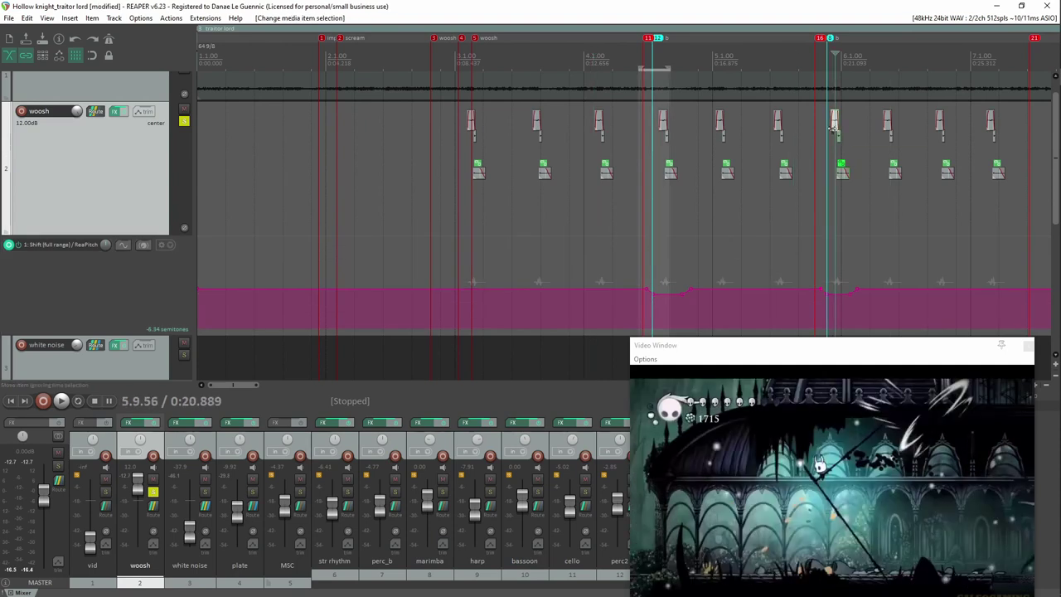
ctrl+click(665, 124)
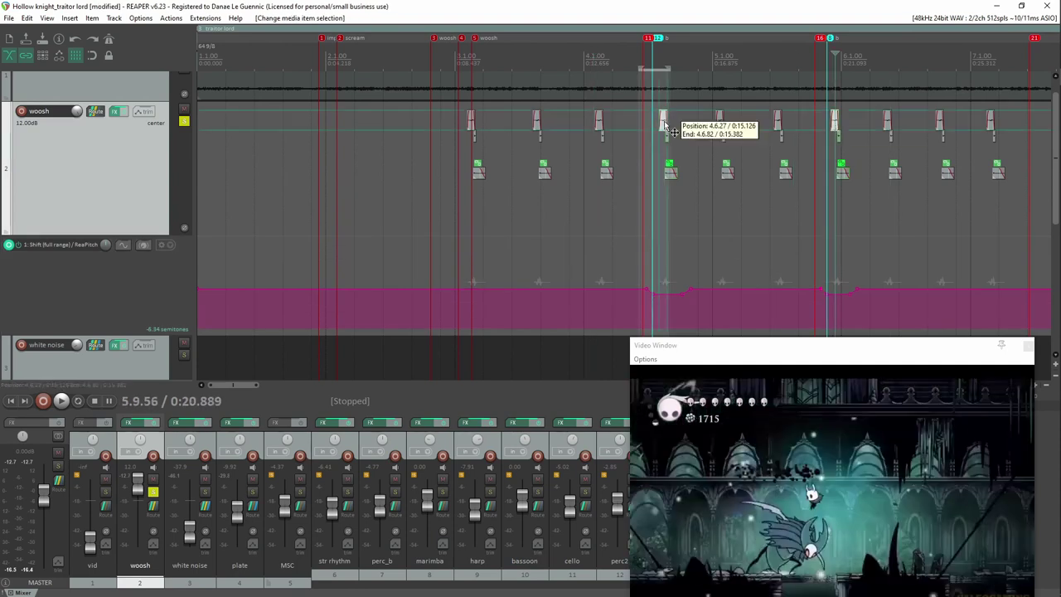
key(F2)
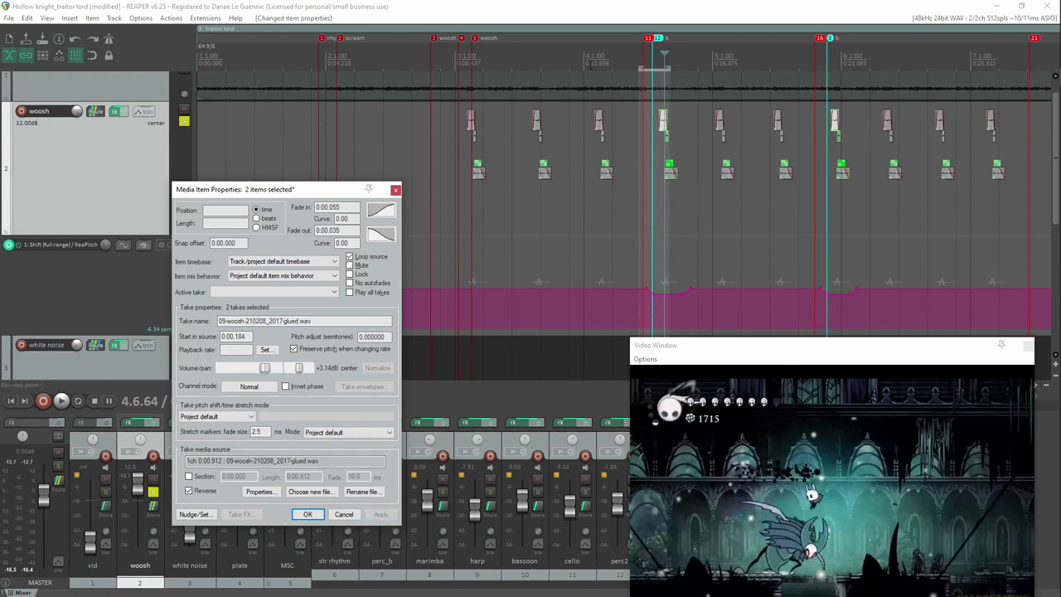
click(591, 66)
key(space)
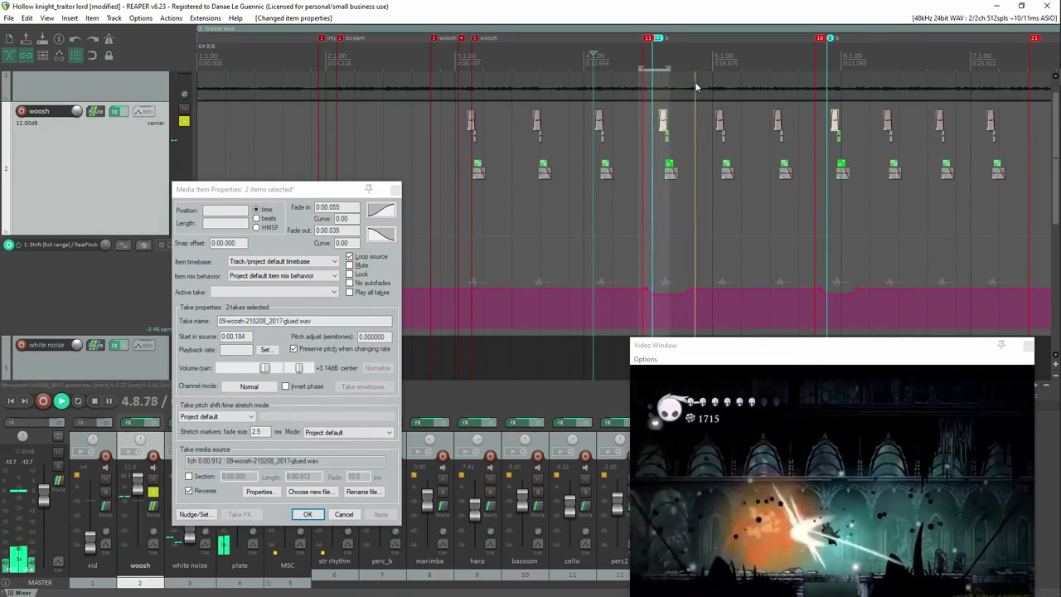
key(space)
click(307, 513)
key(ctrl+s)
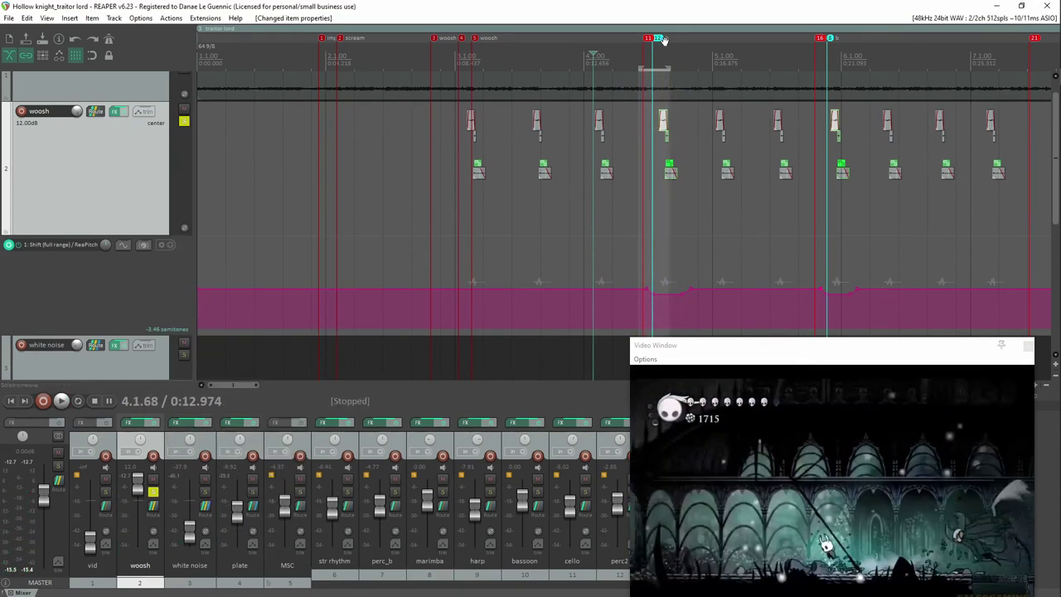
- Delete both b markers and check the video frames at markers 11, 16 and 21
alt+click(661, 39)
alt+click(830, 39)
click(649, 40)
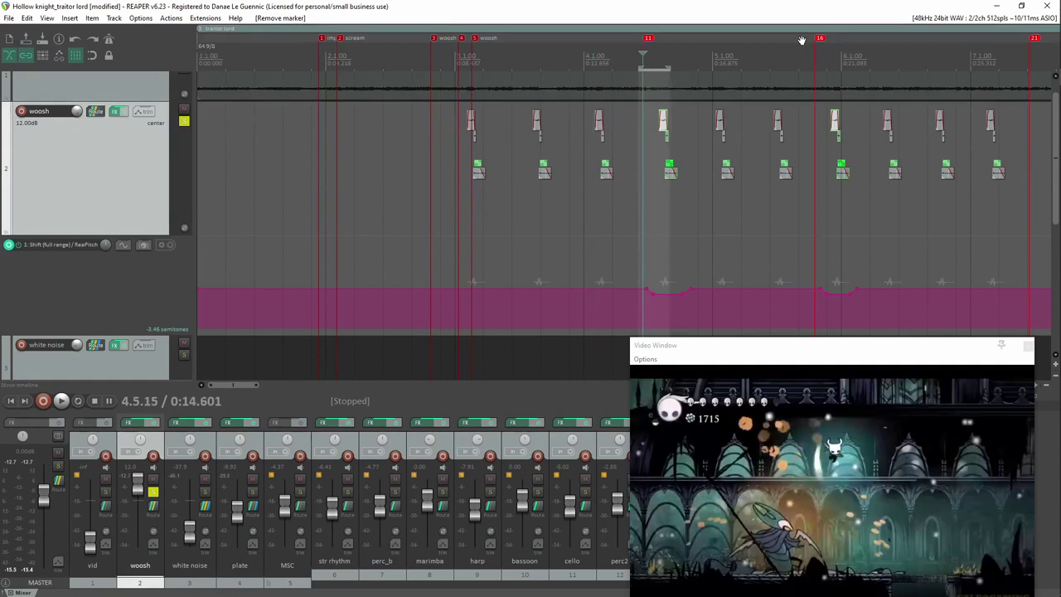
click(818, 38)
click(1035, 39)
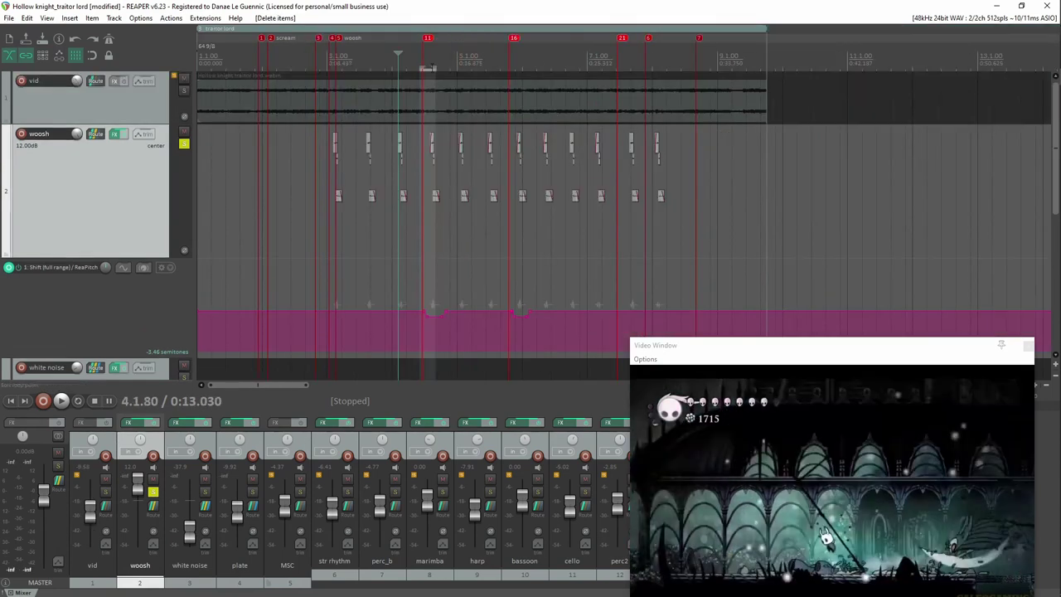
- Copy the woosh item that follows marker 11 back onto the marker and glue the copy
click(421, 68)
scroll(423, 83, up, 5)
drag(698, 143, 635, 142)
right_click(634, 142)
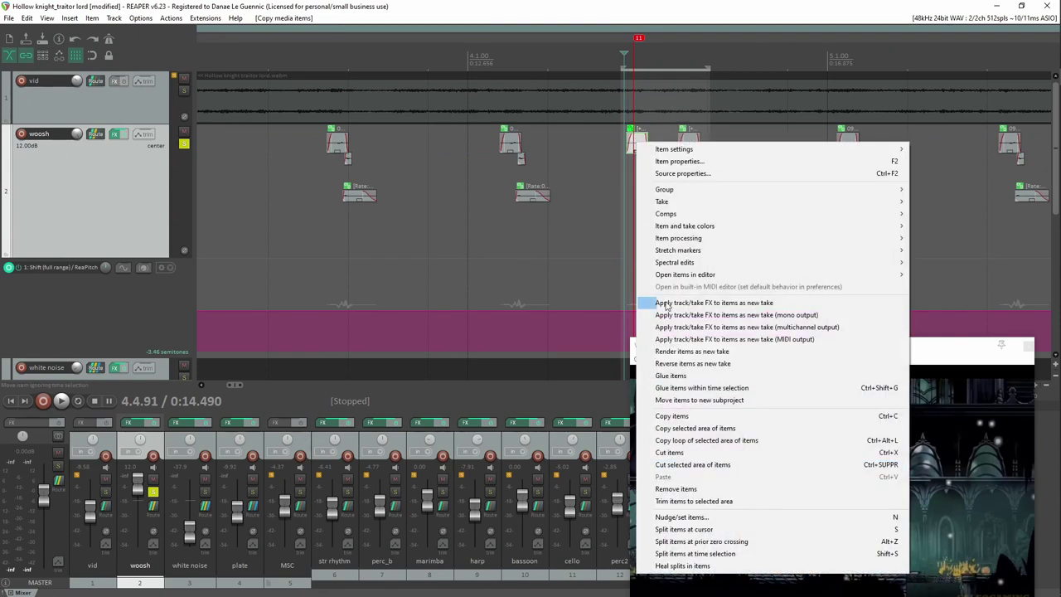
click(688, 373)
- Reverse the glued woosh at marker 11 and nudge it to just after the marker, auditioning its timing against the video
double_click(643, 187)
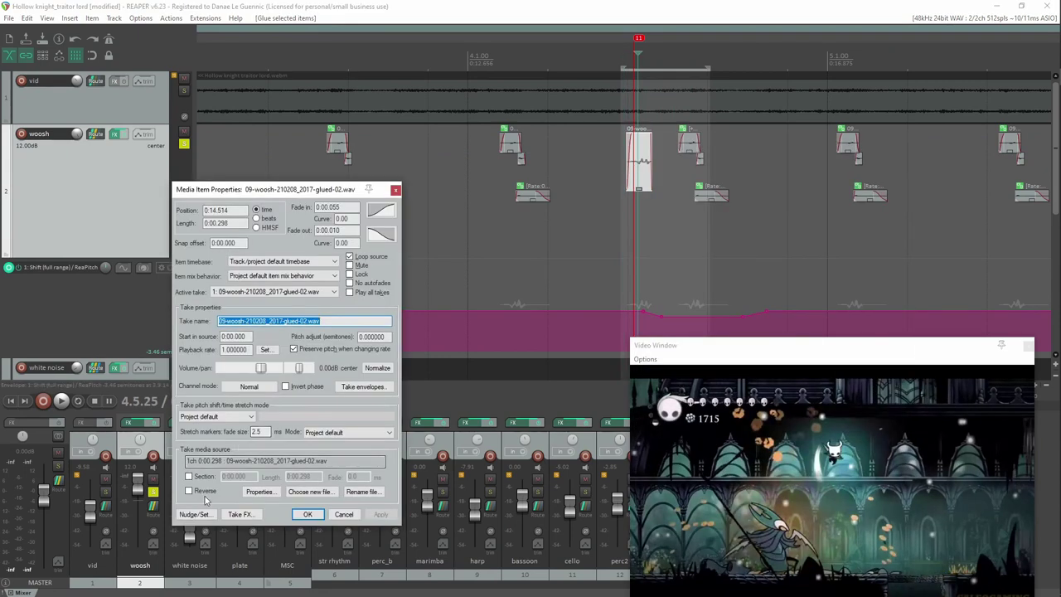
click(306, 514)
drag(641, 170, 651, 169)
key(space)
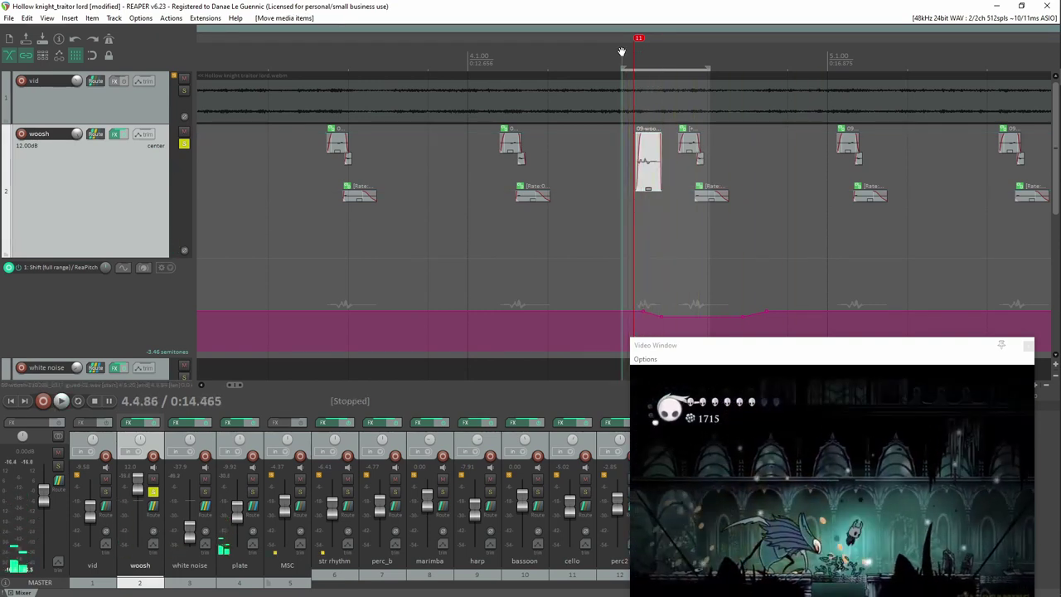
key(space)
drag(650, 175, 656, 175)
key(space)
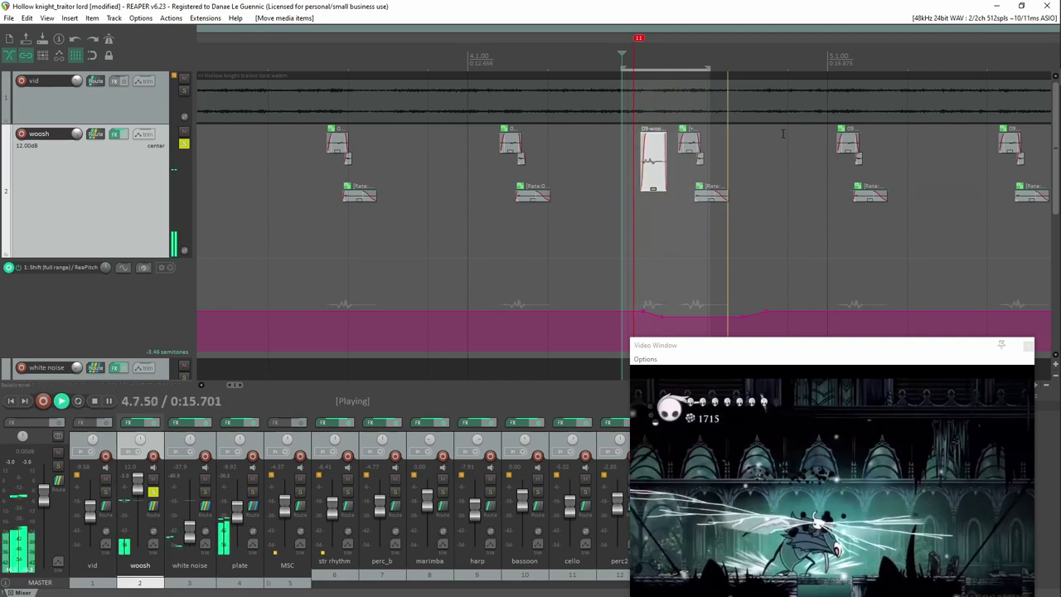
key(space)
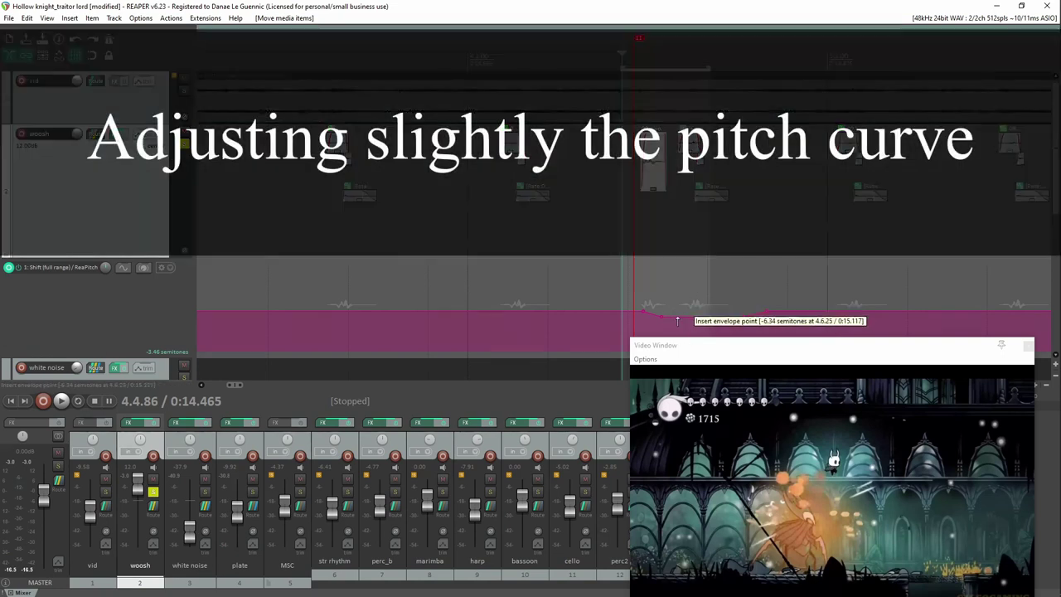
- Insert a pitch envelope point at about -6.34 semitones after the glued woosh and raise the preceding point so the dip starts after it
click(677, 320)
drag(662, 317, 663, 313)
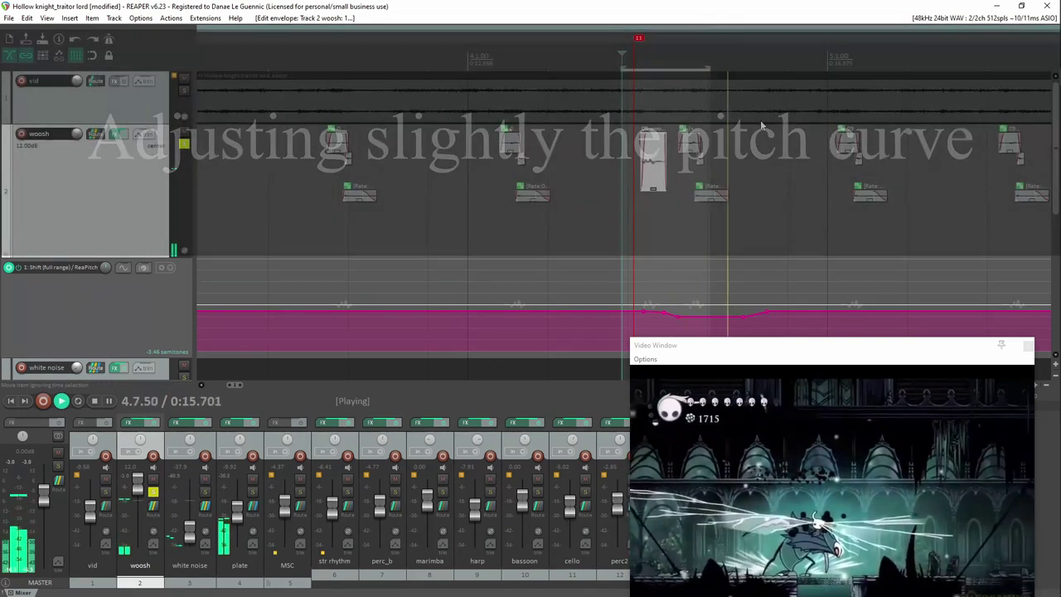
- Copy the glued woosh to just after marker 16, audition its timing, and delay the start of the pitch dip there
scroll(663, 145, down, 4)
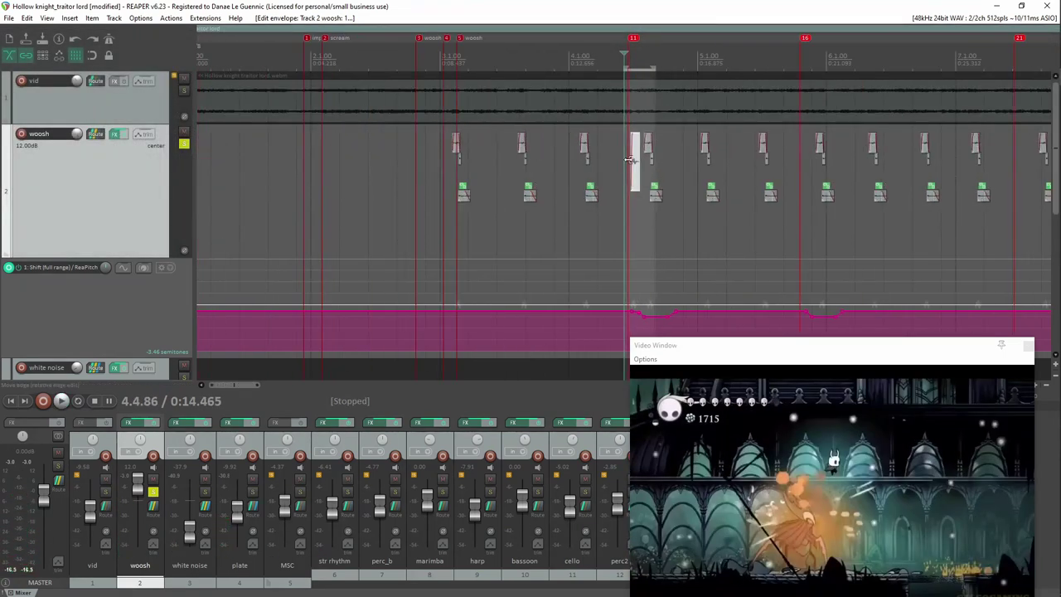
drag(635, 174, 808, 176)
click(799, 228)
scroll(795, 232, up, 7)
drag(715, 170, 708, 170)
key(space)
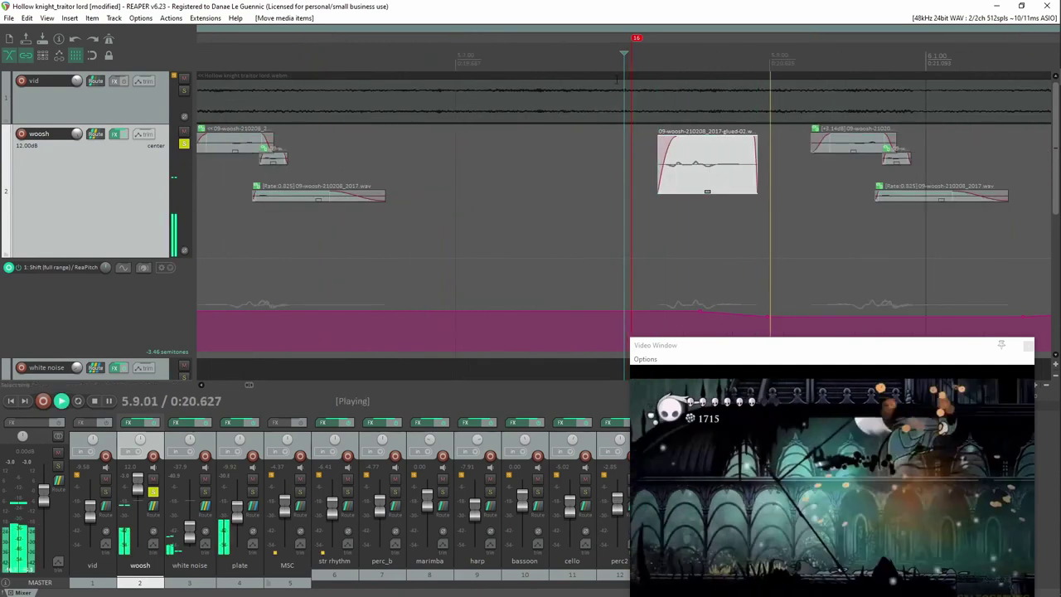
key(space)
scroll(651, 159, down, 3)
key(space)
key(space)
drag(654, 310, 665, 311)
- Copy the glued woosh from marker 16 to just after marker 21
scroll(665, 290, down, 5)
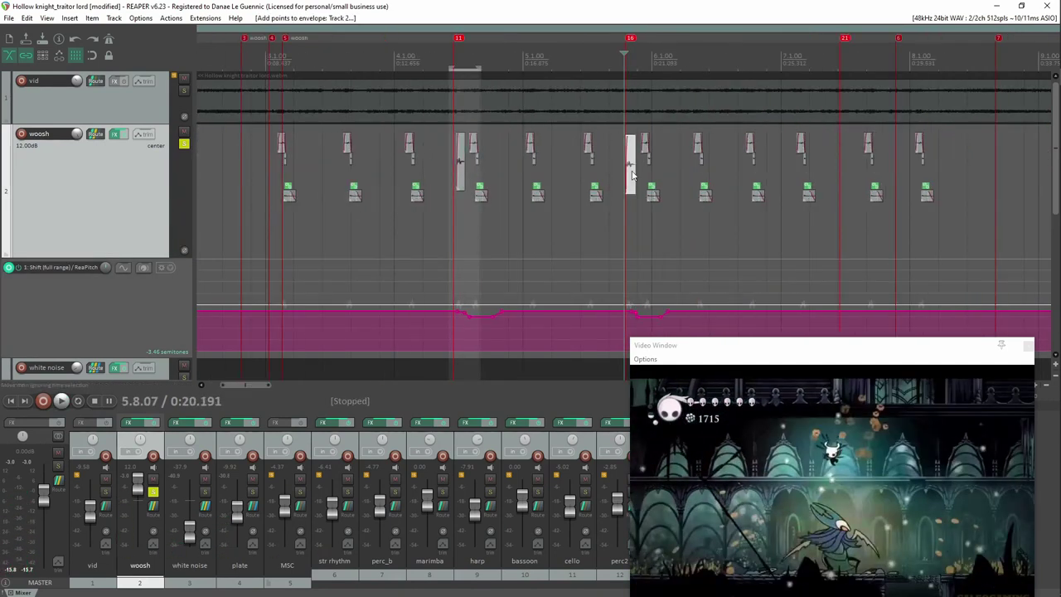
drag(630, 164, 846, 164)
click(841, 59)
- Add pitch envelope points after marker 21, create a dip to about -7.93 semitones just behind the glued woosh, and audition it
scroll(841, 62, up, 7)
shift+click(649, 311)
shift+click(682, 311)
shift+click(771, 311)
drag(713, 311, 712, 319)
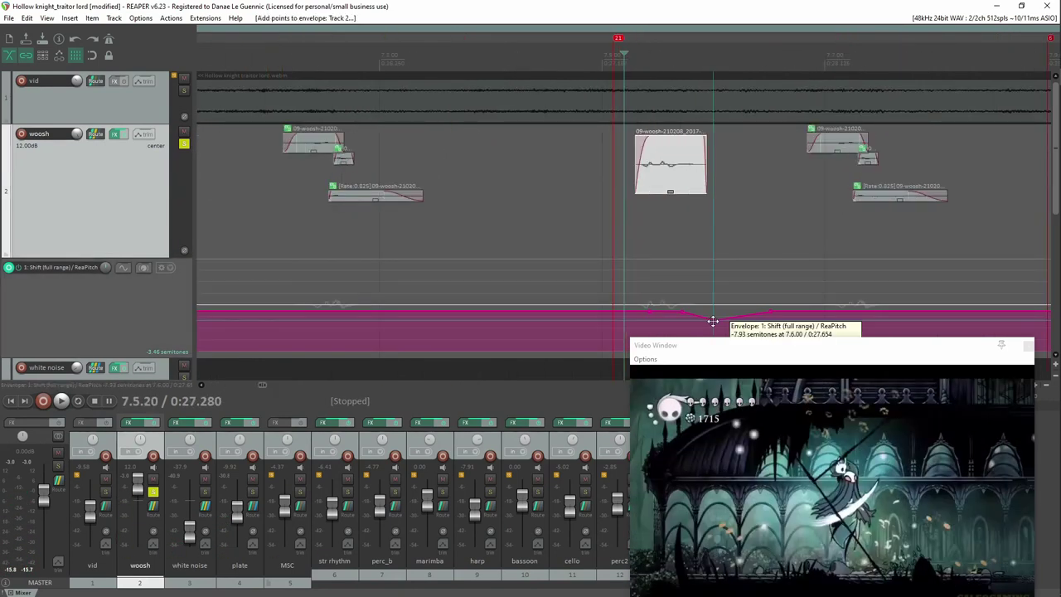
key(space)
scroll(761, 169, down, 2)
click(601, 58)
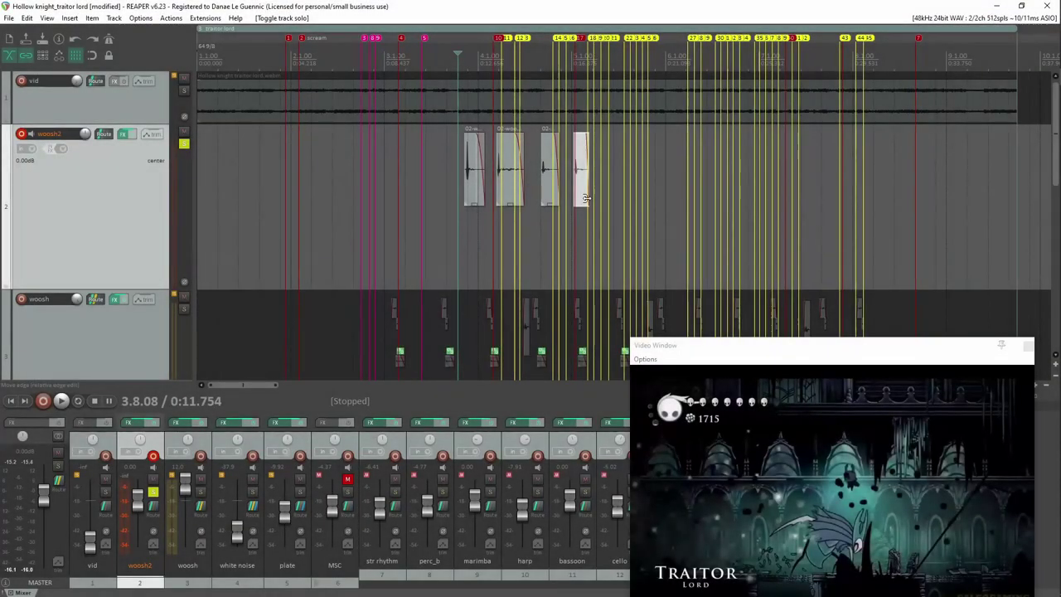
- Examine the ReaPitch and FabFilter Pro-Q 3 settings in the woosh2 track's effect chain
click(124, 134)
drag(234, 312, 415, 221)
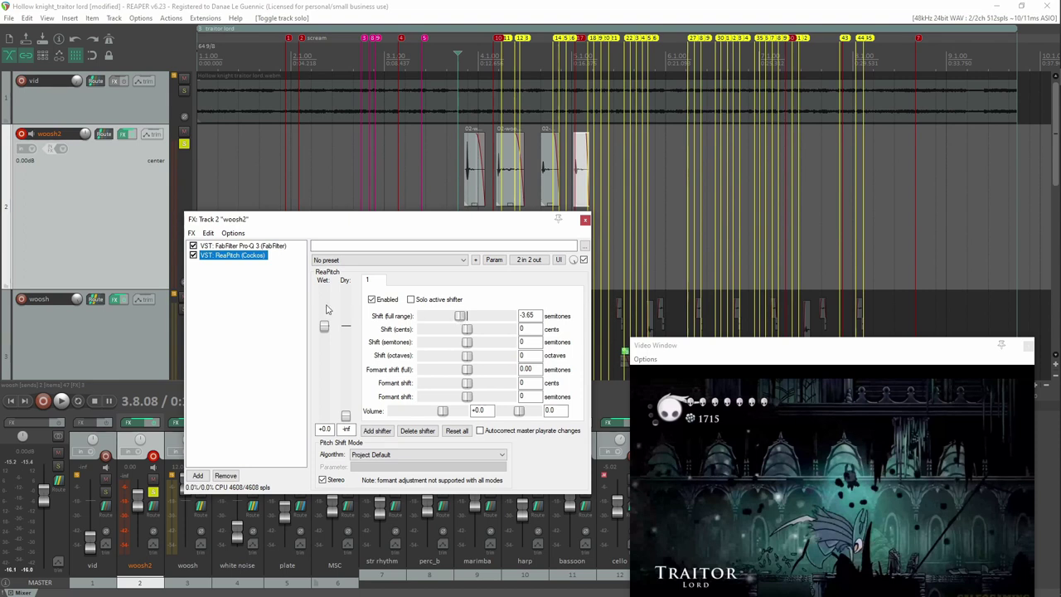
click(246, 247)
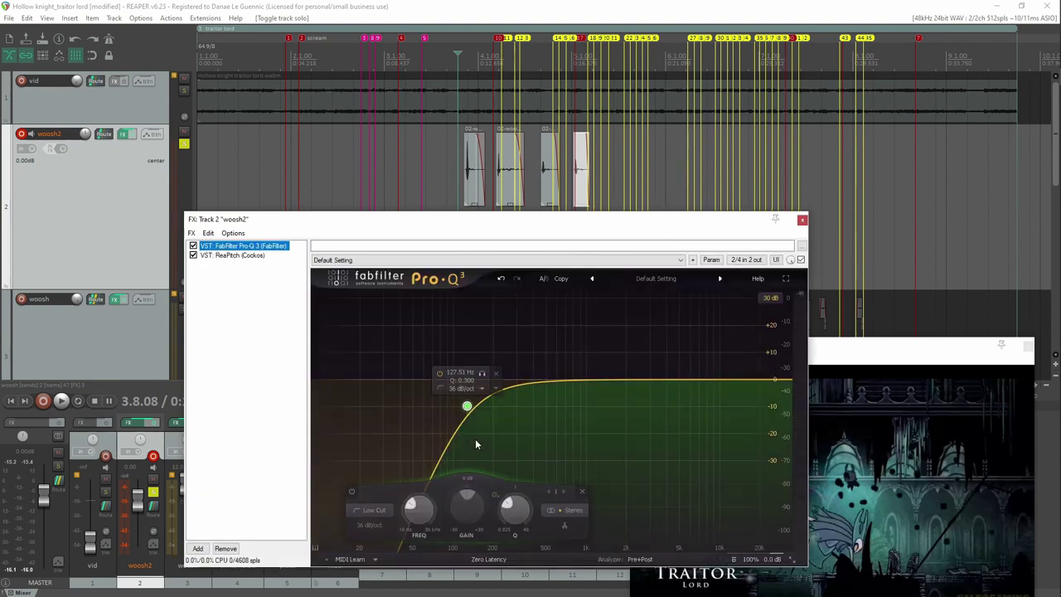
click(802, 219)
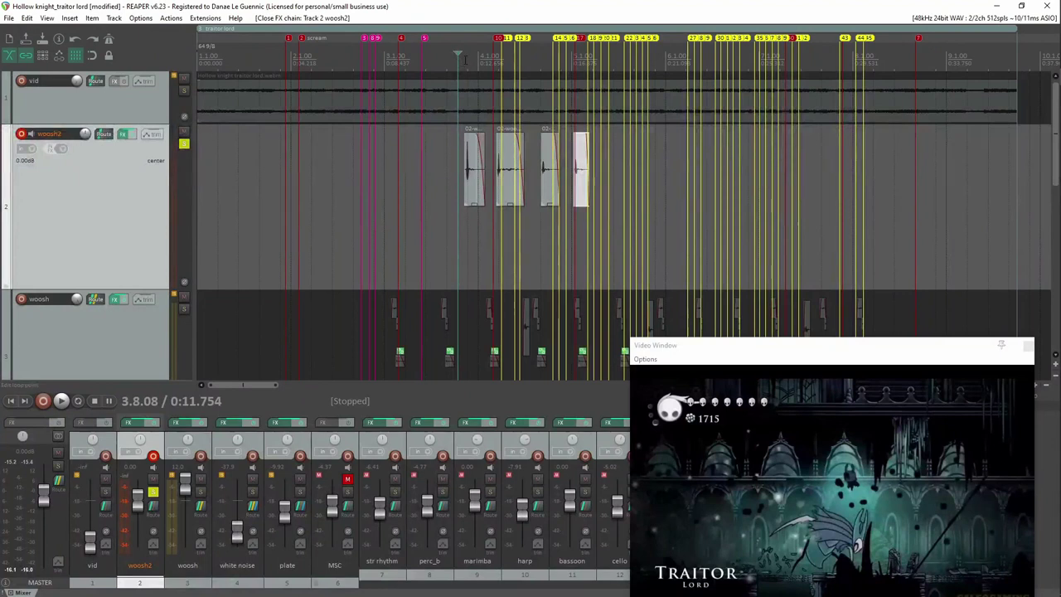
- Audition the woosh2 items and move them later, placing the first at marker 11 and the second at marker 14
key(space)
key(space)
click(503, 60)
scroll(696, 152, up, 5)
scroll(696, 152, down, 1)
drag(984, 237, 876, 170)
drag(510, 176, 652, 178)
- Solo the woosh track together with woosh2 and audition both from before marker 10
click(491, 58)
click(184, 309)
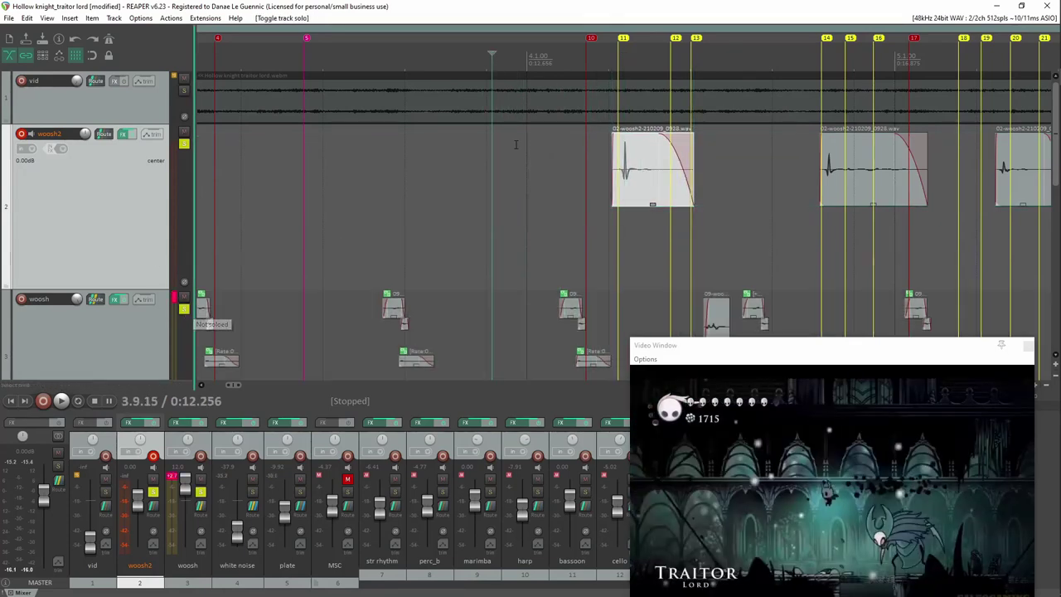
key(space)
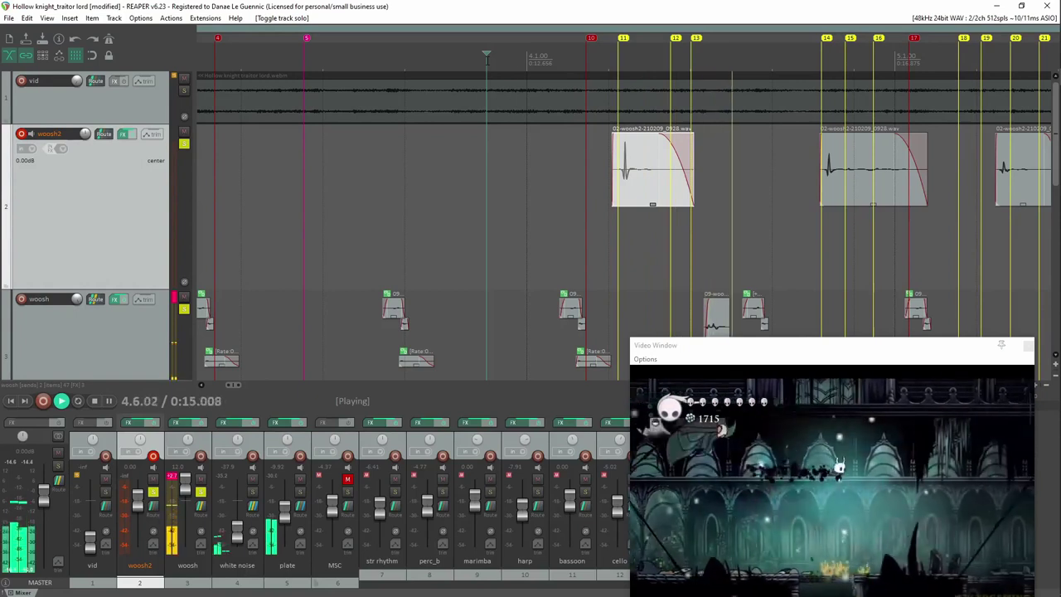
key(space)
- Copy the first woosh2 item into the free space below it, near marker 12, and reverse the copy
scroll(801, 170, down, 2)
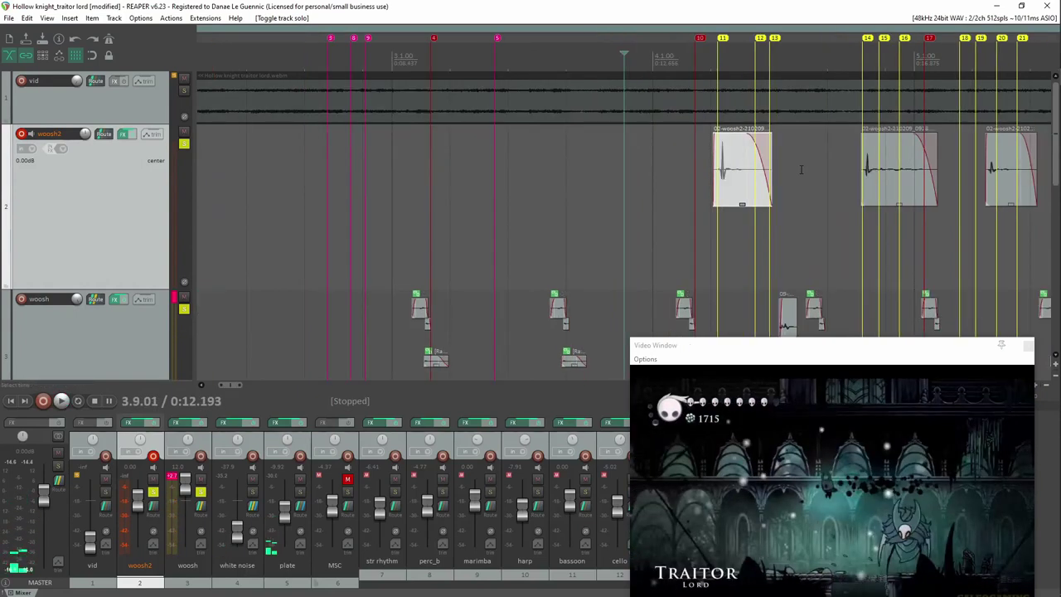
scroll(877, 180, down, 1)
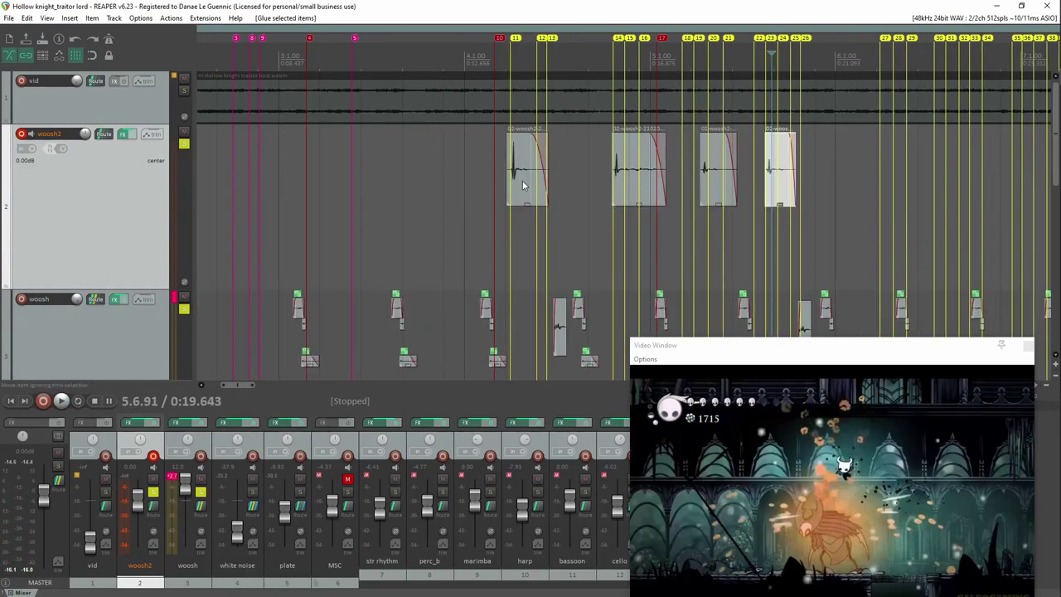
click(522, 180)
drag(524, 190, 544, 265)
double_click(547, 239)
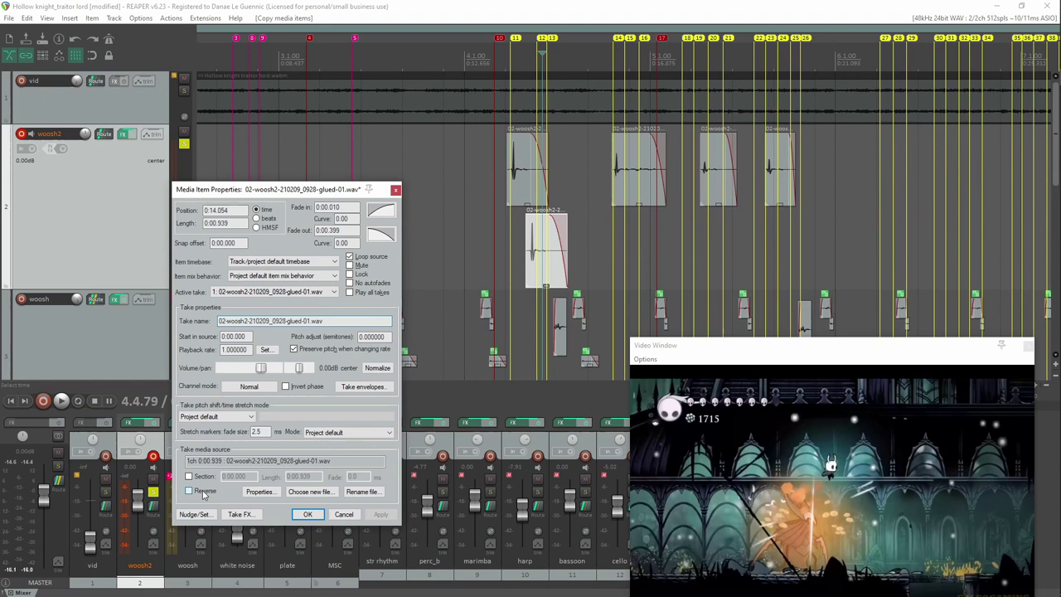
click(306, 515)
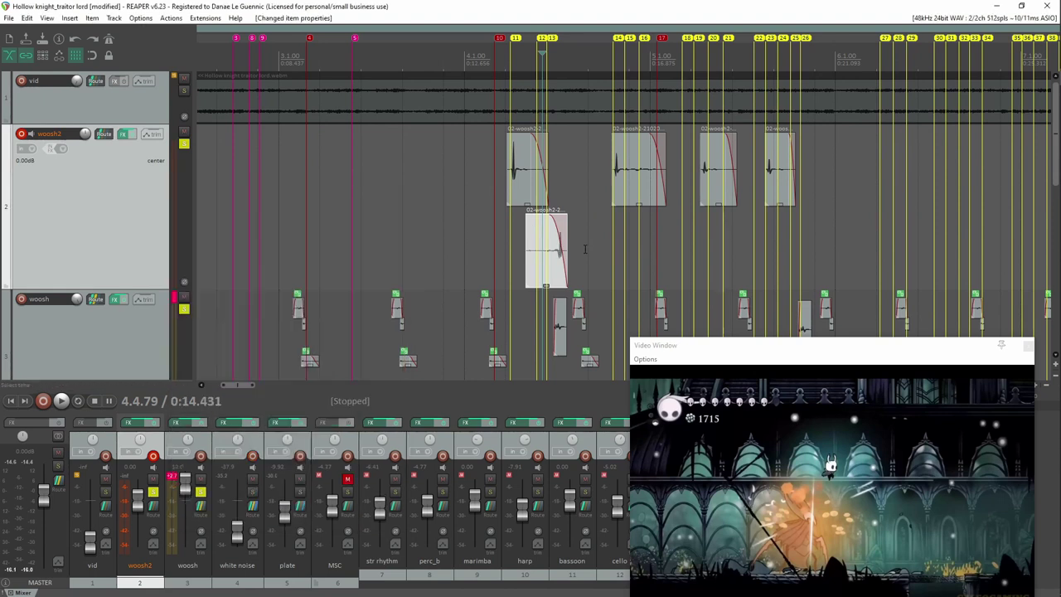
- Remove the reversed copy's fade-out, trim its start with a fade-in, and move it to around marker 11
drag(554, 227, 592, 242)
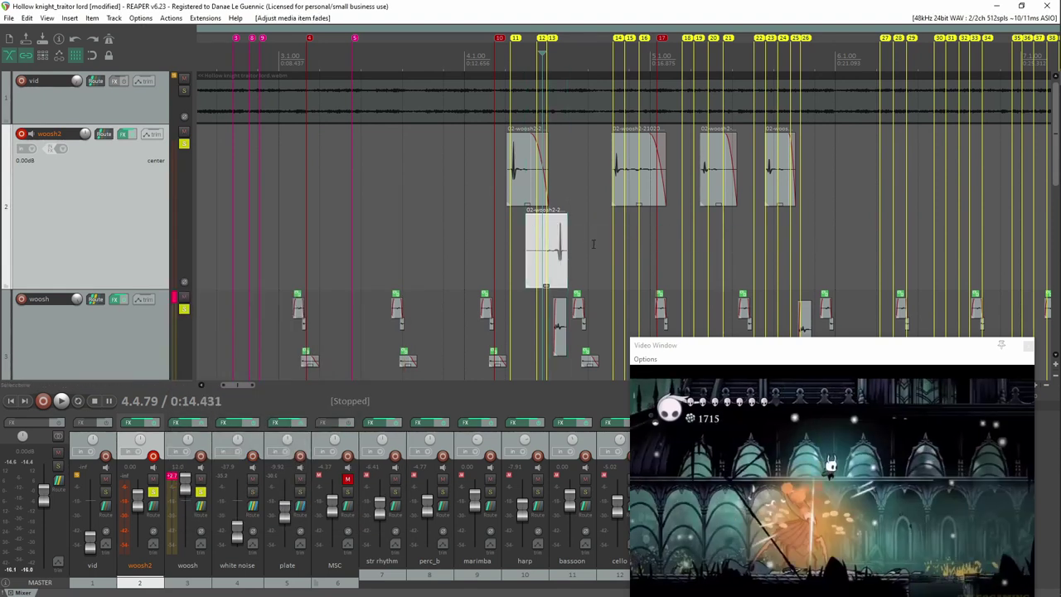
drag(524, 256, 545, 218)
drag(552, 273, 503, 265)
- Move the original woosh2 item to marker 12, shift the reversed copy to lead into it, and audition the pair
click(525, 189)
drag(525, 189, 551, 195)
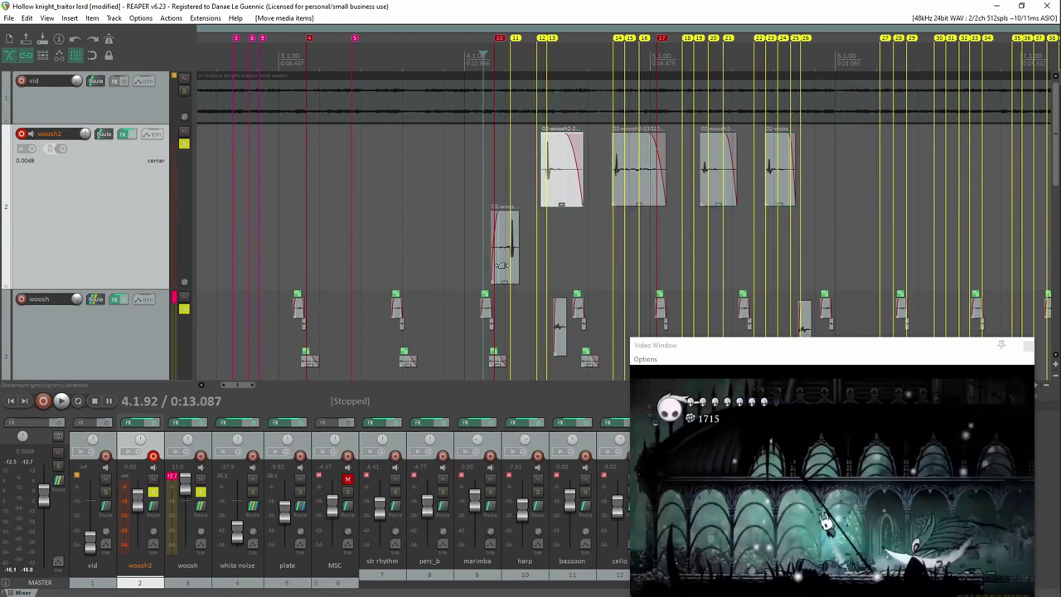
drag(504, 273, 531, 267)
key(space)
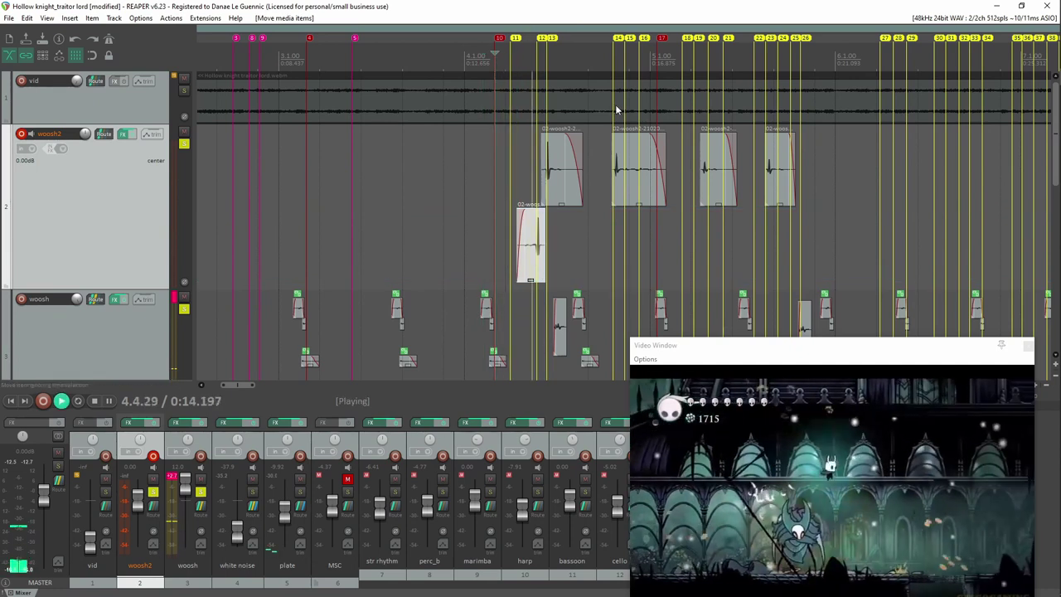
key(space)
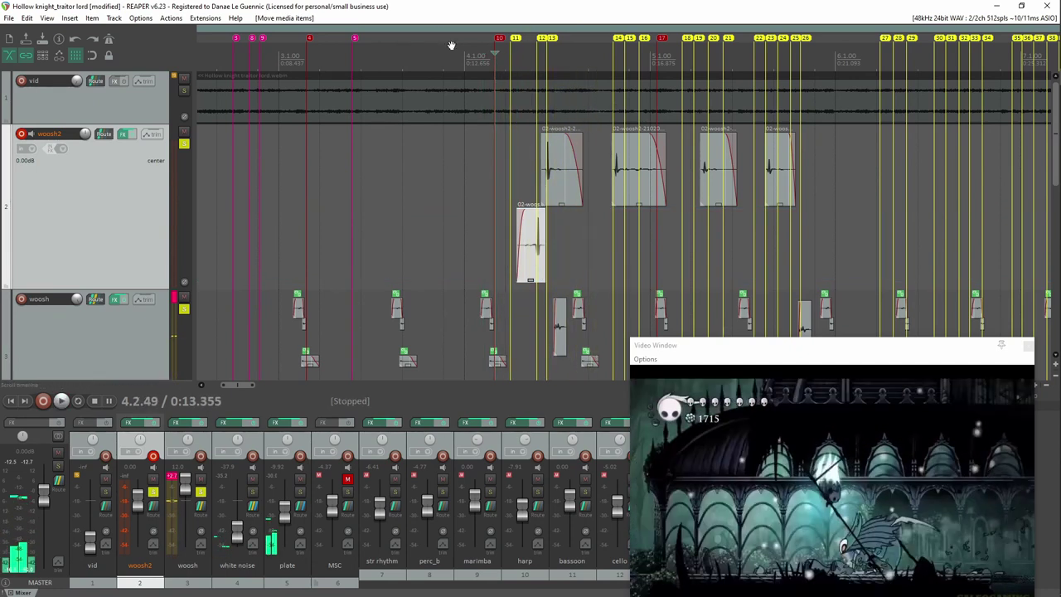
- Copy the second woosh2 item below itself, reverse the copy without a fade-out, and move it to lead into marker 14
click(640, 180)
double_click(630, 253)
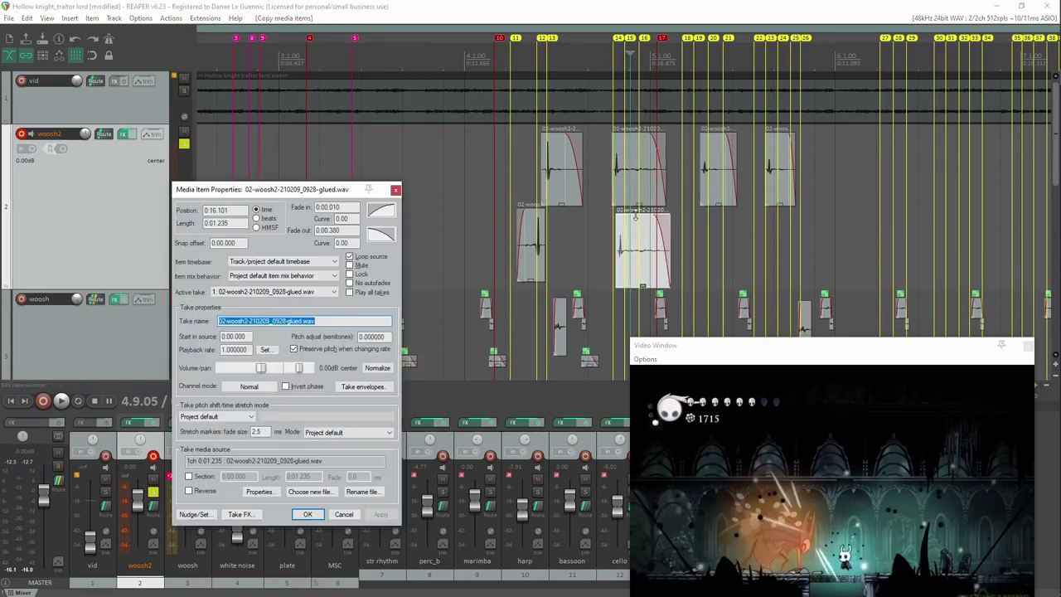
click(310, 515)
drag(636, 266, 585, 266)
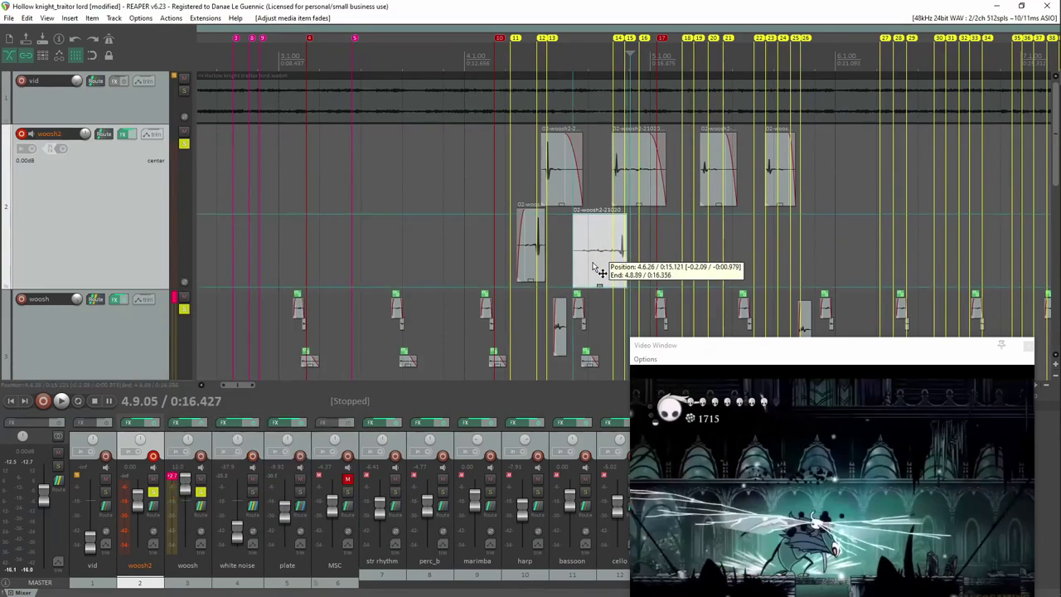
- Shift the original second woosh2 item slightly later after marker 14, audition from marker 11 and save the project
drag(638, 174, 650, 177)
click(524, 60)
key(space)
key(space)
key(ctrl+s)
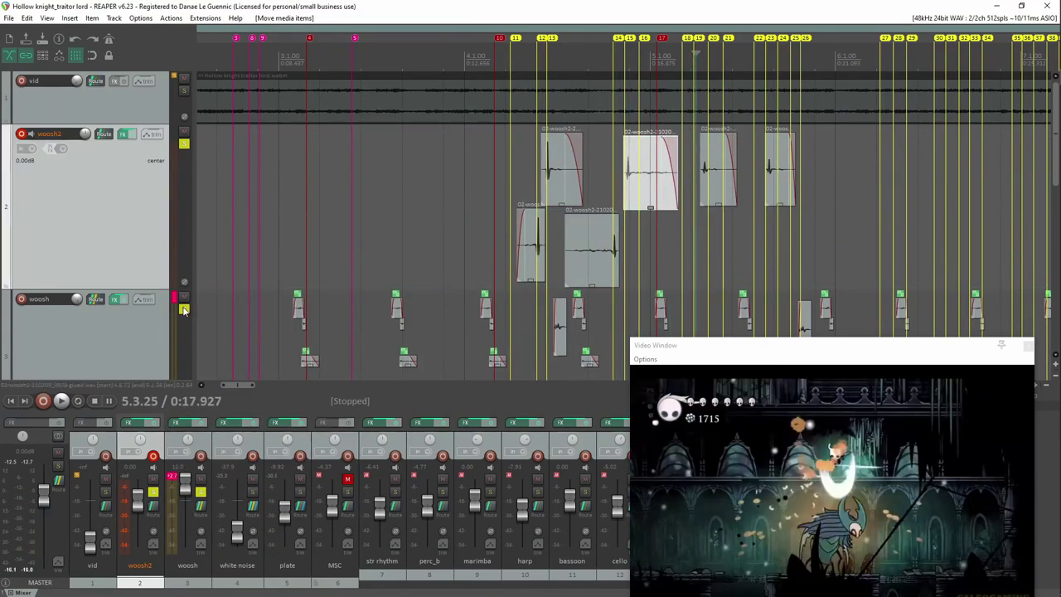
- Unsolo the woosh track and copy the third and fourth woosh2 items into the space below them
click(184, 308)
click(710, 187)
drag(713, 186, 724, 266)
drag(779, 184, 805, 265)
- Reverse the lower copy of the third woosh2 item, move it to lead into marker 18, and place the original just after that marker
double_click(720, 266)
click(191, 490)
click(309, 515)
drag(721, 267, 705, 267)
drag(712, 186, 738, 194)
drag(699, 262, 664, 303)
drag(734, 202, 704, 203)
- Audition the rearranged woosh2 items from just after marker 11, and unsolo the woosh2 track
click(522, 60)
key(space)
key(space)
click(184, 144)
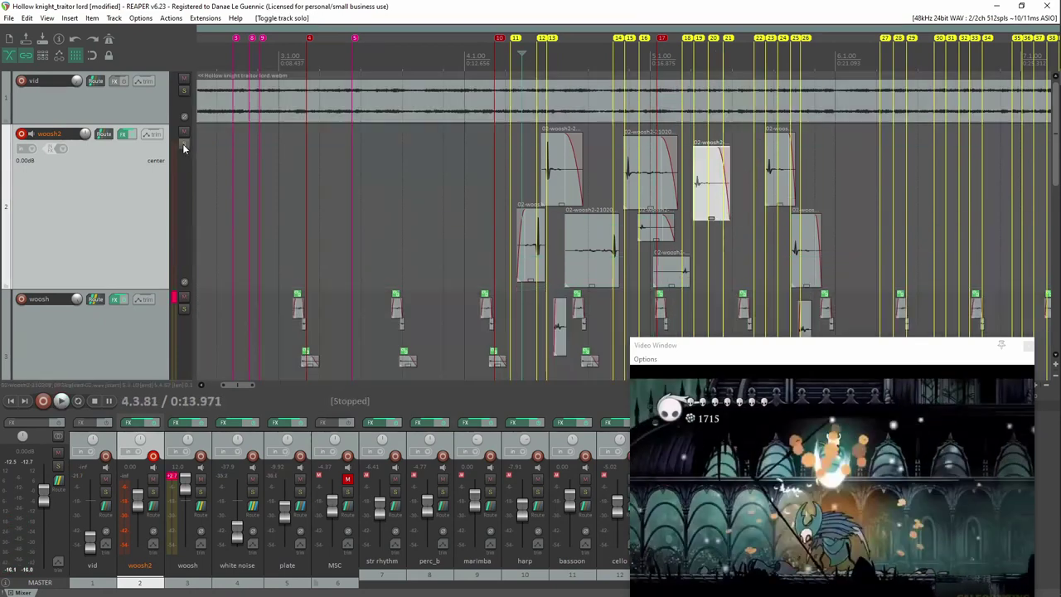
- Raise the woosh2 track volume to 6.16 dB, audition it from marker 11 and save the project
click(347, 479)
click(515, 59)
drag(85, 134, 87, 124)
click(512, 60)
key(space)
key(ctrl+s)
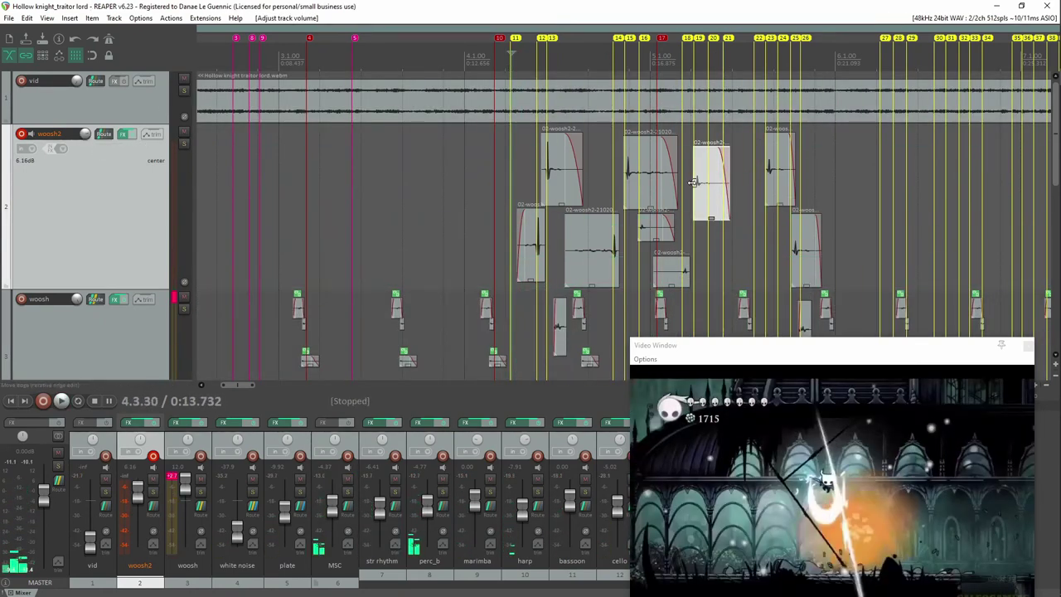
- Copy the small woosh2 item at marker 16 to marker 11 and audition it
scroll(899, 207, down, 2)
click(646, 60)
scroll(693, 191, up, 3)
drag(807, 234, 445, 176)
key(space)
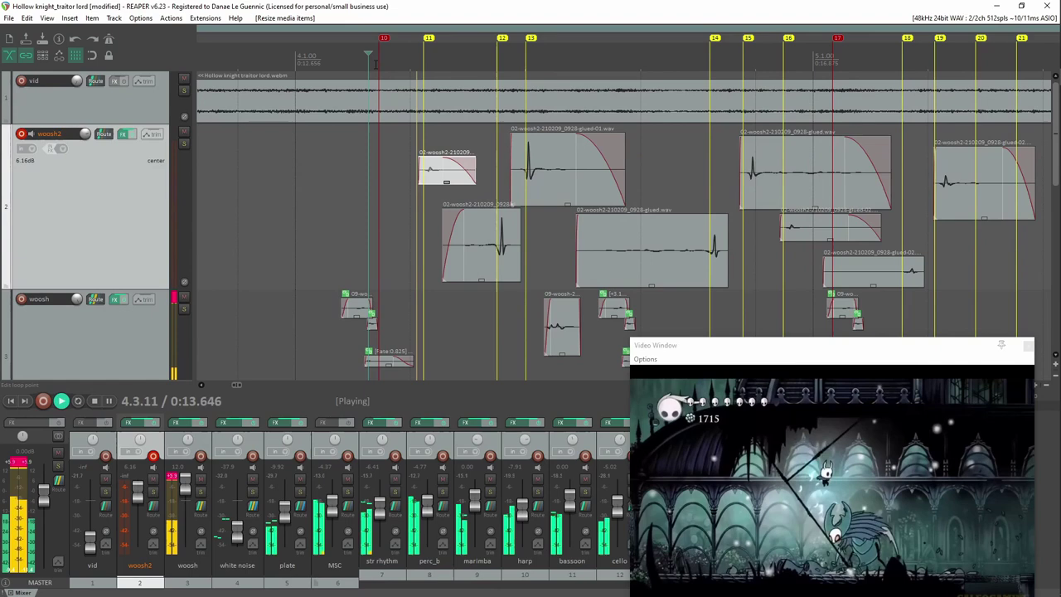
- Raise the volume of the woosh2 item at marker 11 to +5.73 dB and save the project
double_click(445, 172)
click(307, 512)
key(space)
key(ctrl+s)
- Audition the woosh2 items from marker 10 and again from just before marker 16
scroll(808, 191, down, 2)
click(655, 56)
key(space)
click(802, 58)
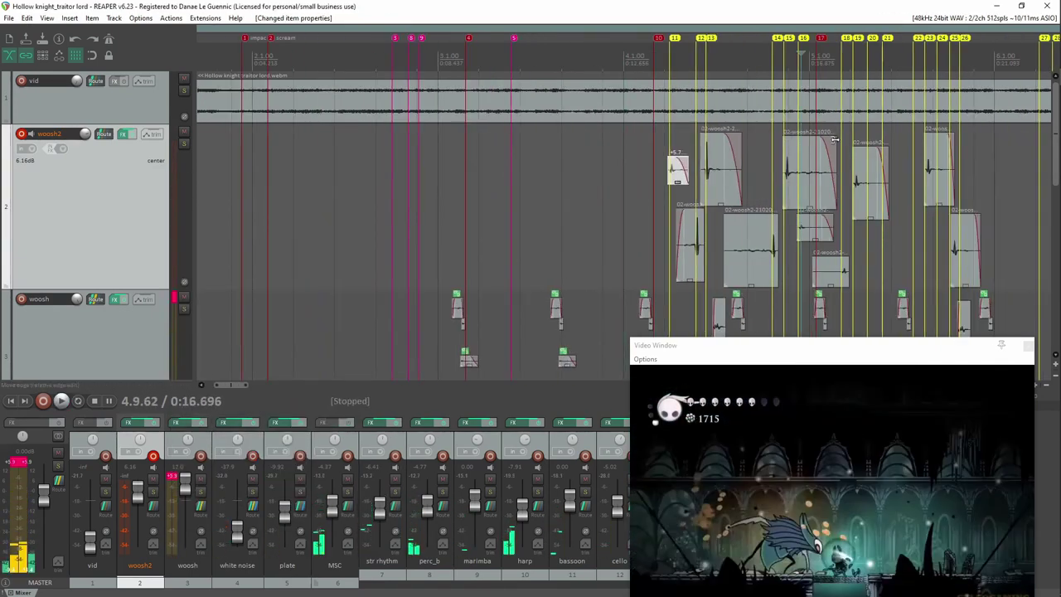
key(space)
- Copy the reversed woosh2 item near marker 12 to lead into marker 20, and reduce the height of the items after markers 12 and 18
scroll(802, 190, up, 2)
drag(648, 272, 680, 272)
click(424, 243)
ctrl+click(464, 174)
drag(760, 218, 761, 155)
drag(464, 204, 464, 152)
- Copy the woosh2 item after marker 12 to just after marker 20, and nudge the one after marker 18 slightly earlier
drag(467, 143, 809, 208)
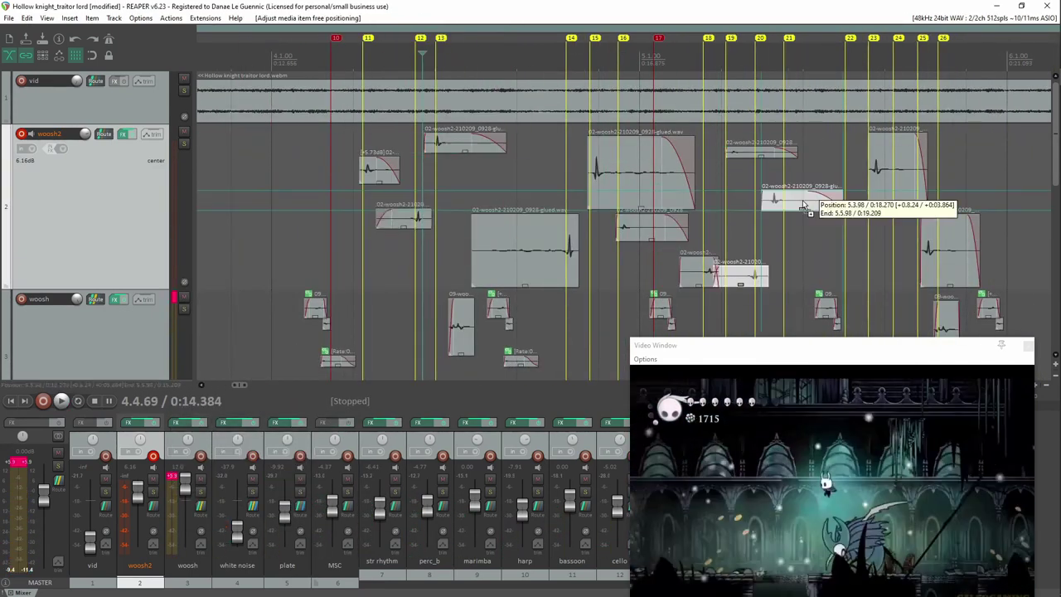
drag(810, 159, 817, 199)
click(812, 201)
drag(762, 153, 758, 153)
click(643, 57)
key(space)
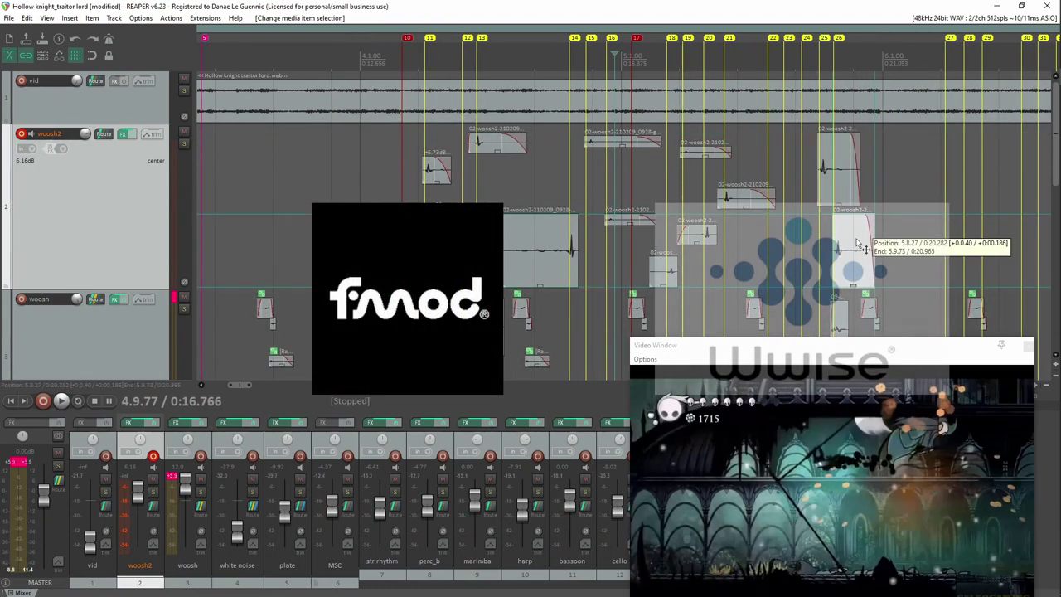
- Raise the reversed item leading into marker 25 to about +5.3 dB, and reduce the height of the long item before marker 14
double_click(809, 188)
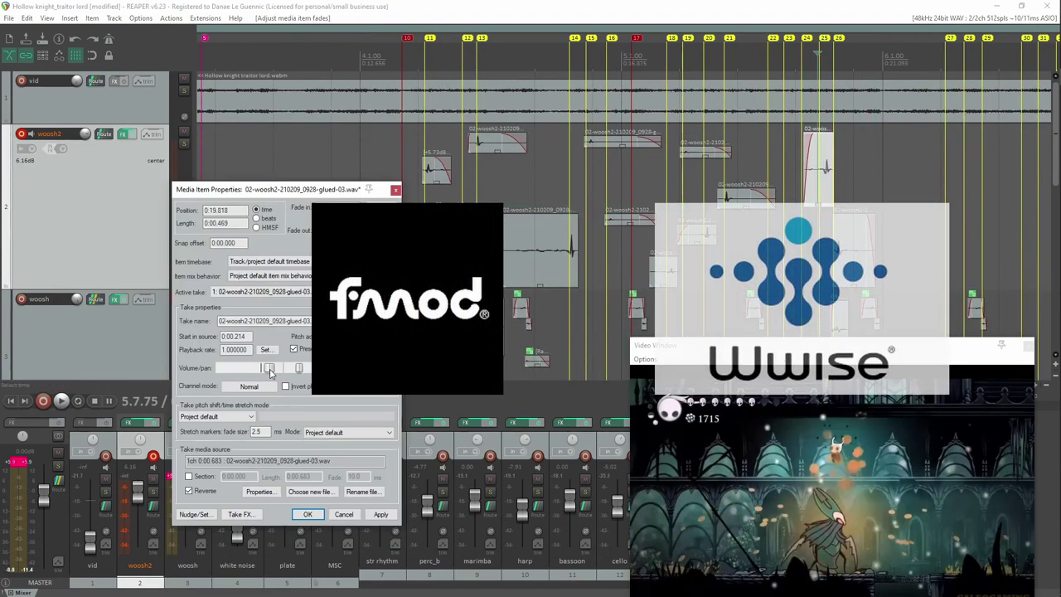
key(Return)
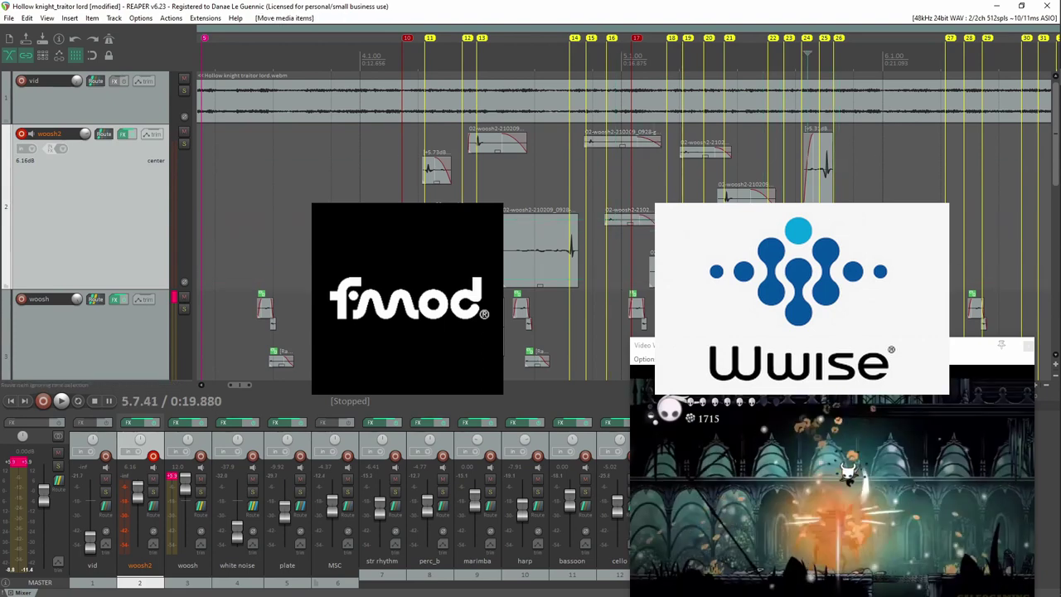
click(705, 241)
drag(536, 285, 533, 222)
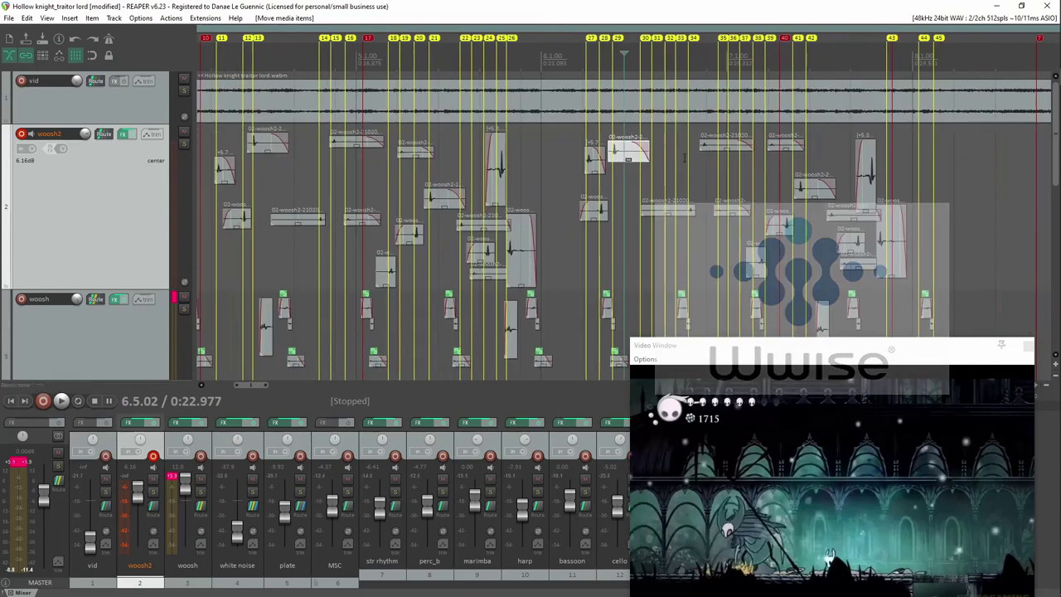
- Move the copied woosh2 items into place around markers 30 to 34 and audition the result
drag(667, 211, 621, 186)
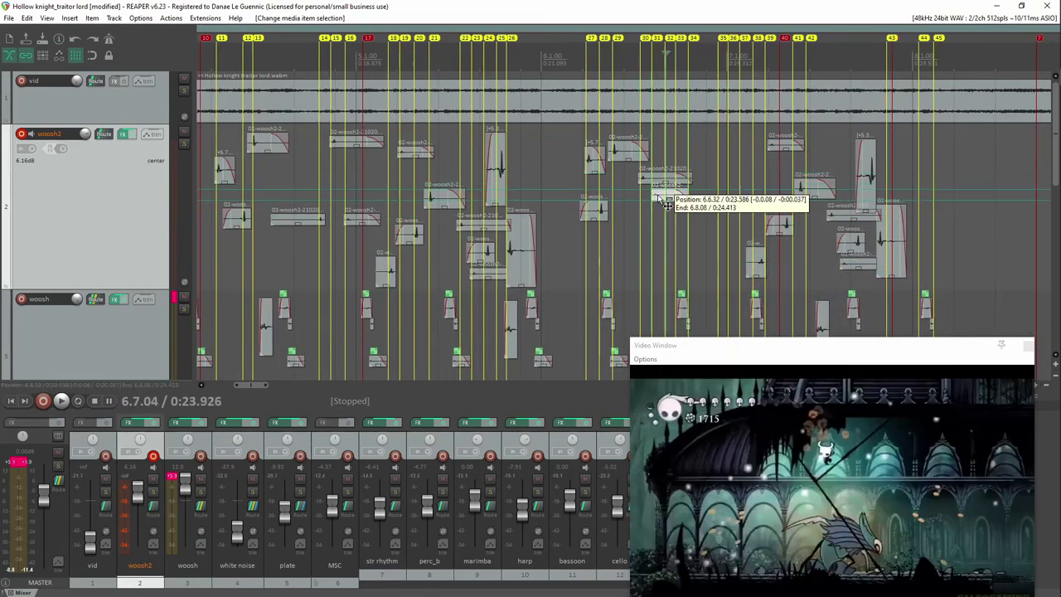
drag(789, 149, 684, 246)
key(space)
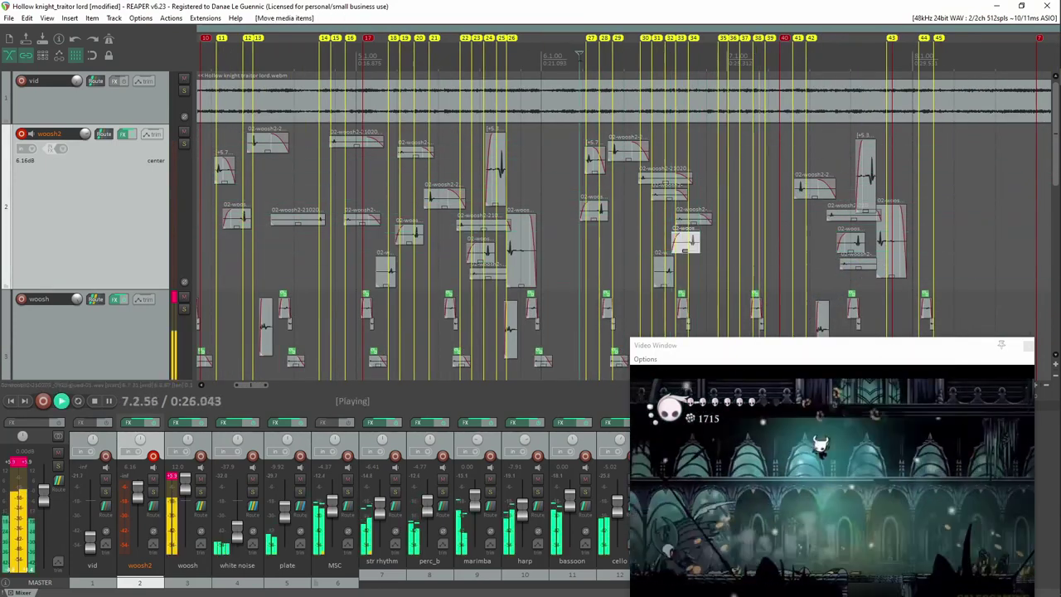
key(space)
- Move the copied woosh2 items into rough position around markers 35 to 39
drag(802, 185, 731, 189)
drag(776, 241, 773, 281)
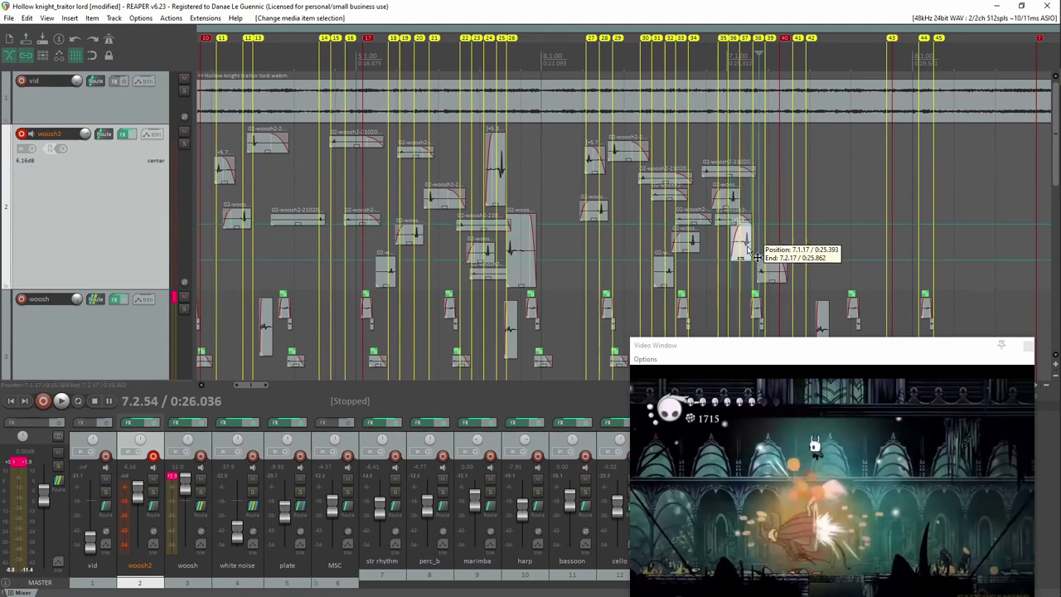
drag(747, 247, 748, 272)
- Fine-tune the timing of the copied woosh2 items between markers 35 and 42
scroll(735, 266, up, 6)
click(624, 248)
drag(672, 224, 729, 224)
drag(629, 169, 701, 170)
drag(705, 198, 749, 198)
drag(750, 267, 665, 267)
drag(725, 222, 788, 222)
drag(722, 199, 797, 199)
drag(681, 272, 621, 271)
drag(663, 169, 721, 170)
drag(792, 223, 867, 223)
drag(903, 272, 929, 272)
scroll(829, 282, down, 5)
mouse_move(717, 305)
mouse_down()
mouse_move(793, 260)
mouse_move(783, 153)
mouse_up()
scroll(791, 261, down, 2)
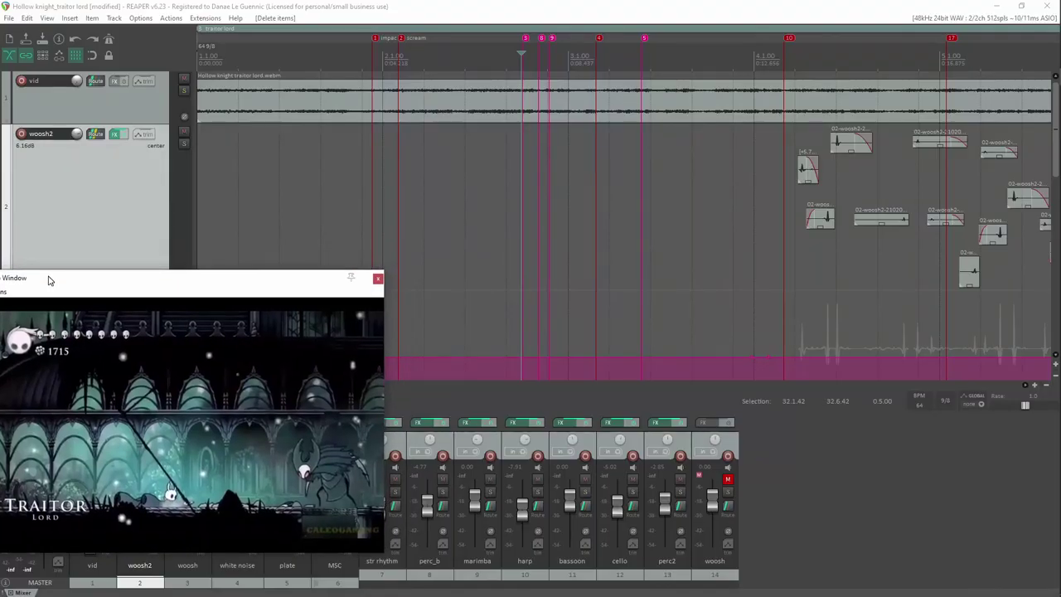
- Reposition the video window within the screen and solo the woosh2 track
drag(47, 279, 84, 305)
key(space)
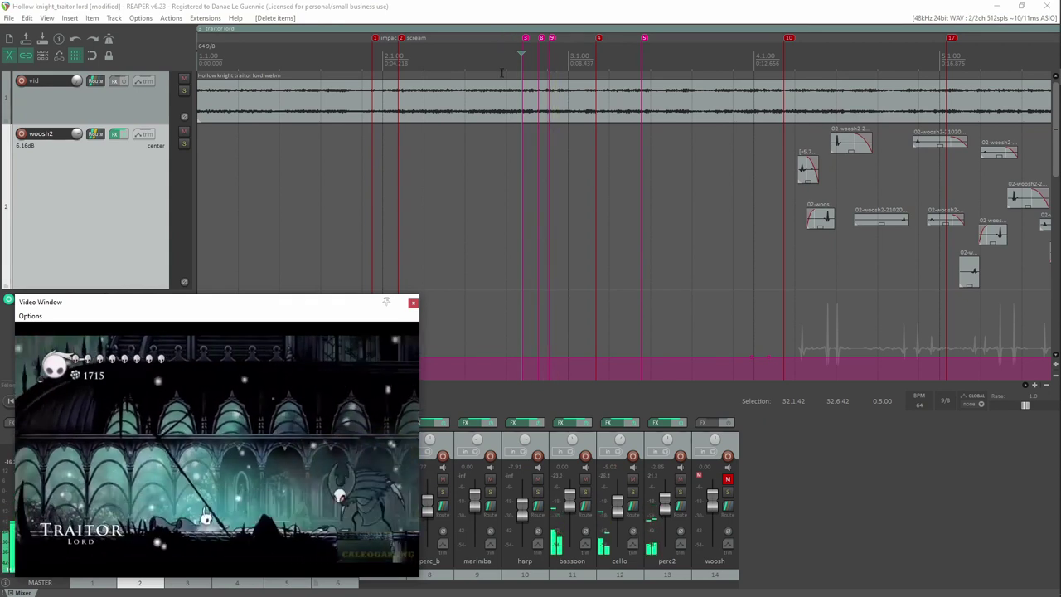
click(187, 143)
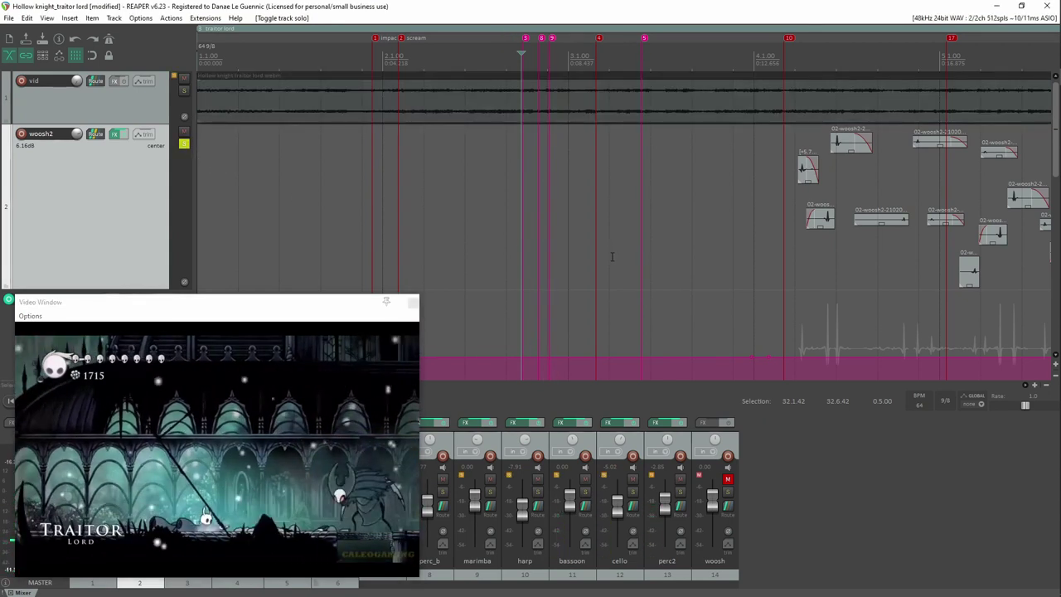
- Copy the two woosh2 items near marker 11 to marker 3, with the reversed one starting before the other
click(814, 183)
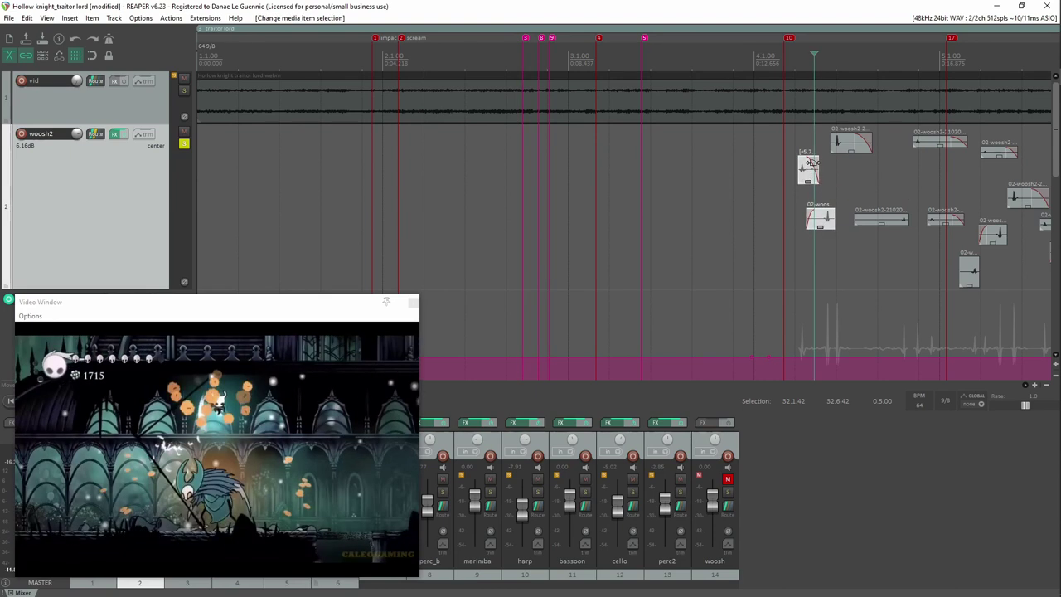
drag(803, 169, 530, 172)
click(530, 55)
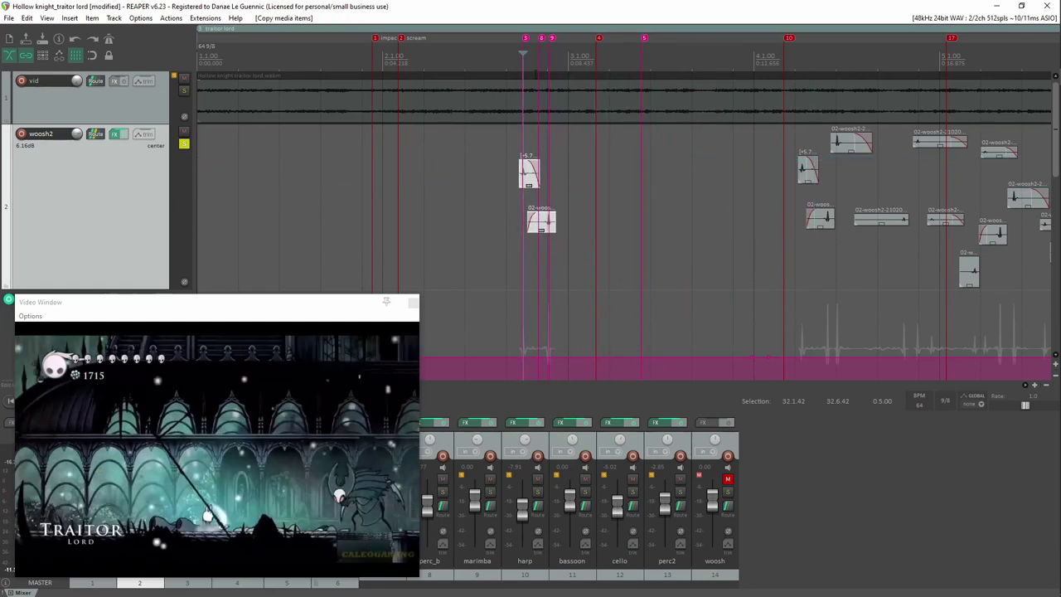
scroll(580, 182, up, 6)
drag(771, 224, 617, 232)
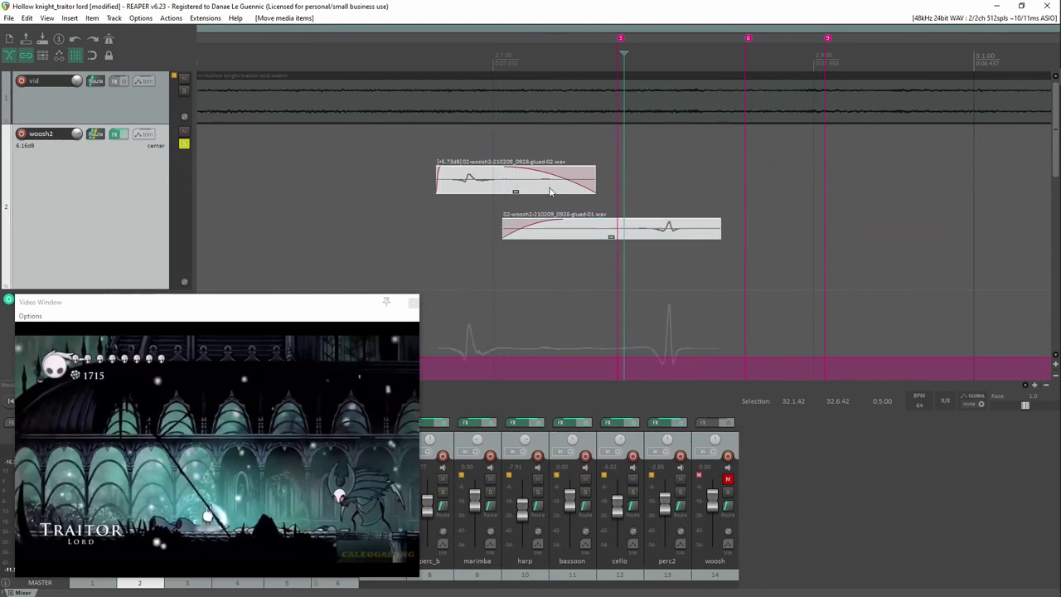
click(550, 190)
drag(549, 191, 709, 196)
- Add points to the woosh2 pitch shift envelope around marker 9 and raise the curve before it to about 5.5 semitones
shift+click(877, 357)
shift+click(858, 357)
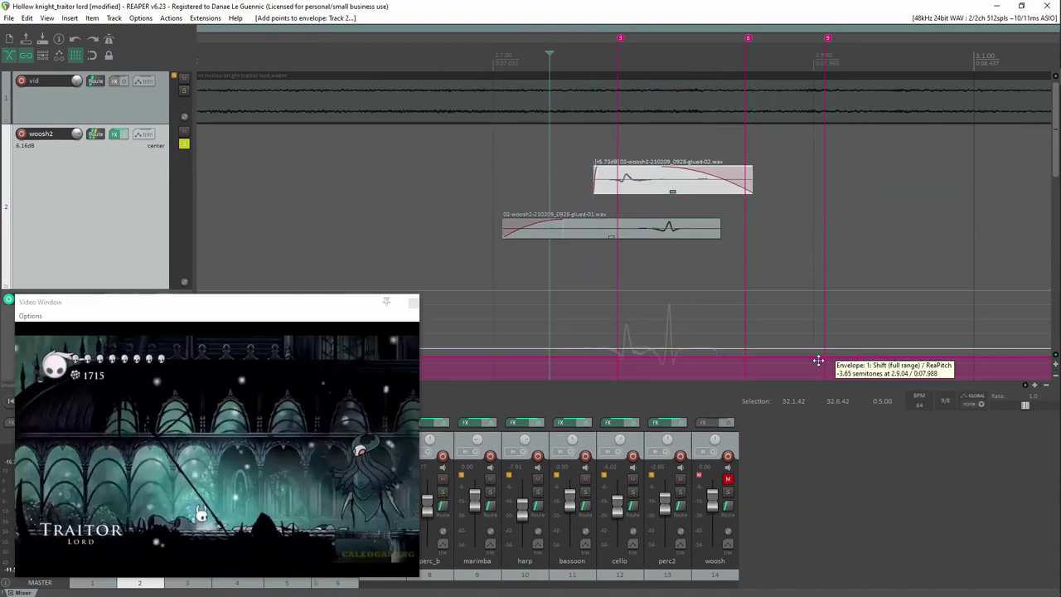
drag(819, 358, 820, 336)
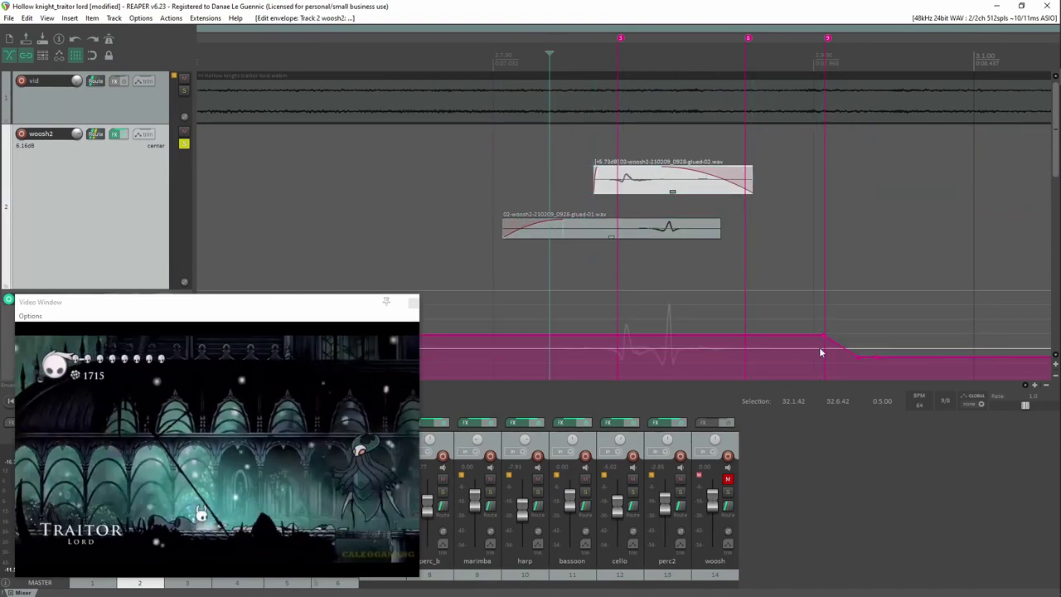
- Add pitch envelope points at the reversed item's peak and raise the curve from there to marker 9 to about 12 semitones
click(661, 61)
click(676, 338)
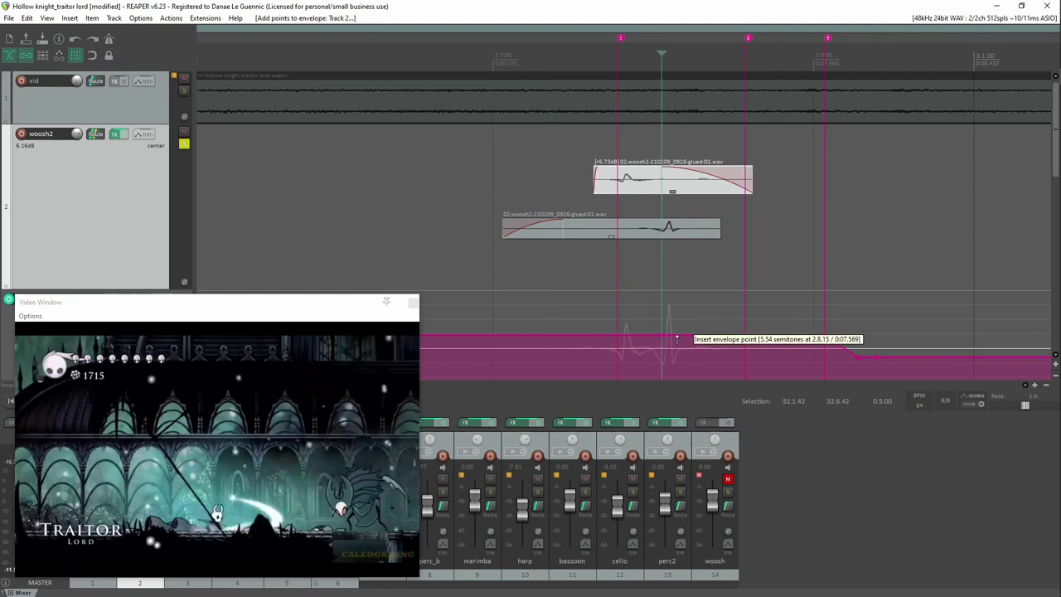
mouse_move(676, 339)
mouse_down()
mouse_move(676, 309)
mouse_move(671, 320)
mouse_up()
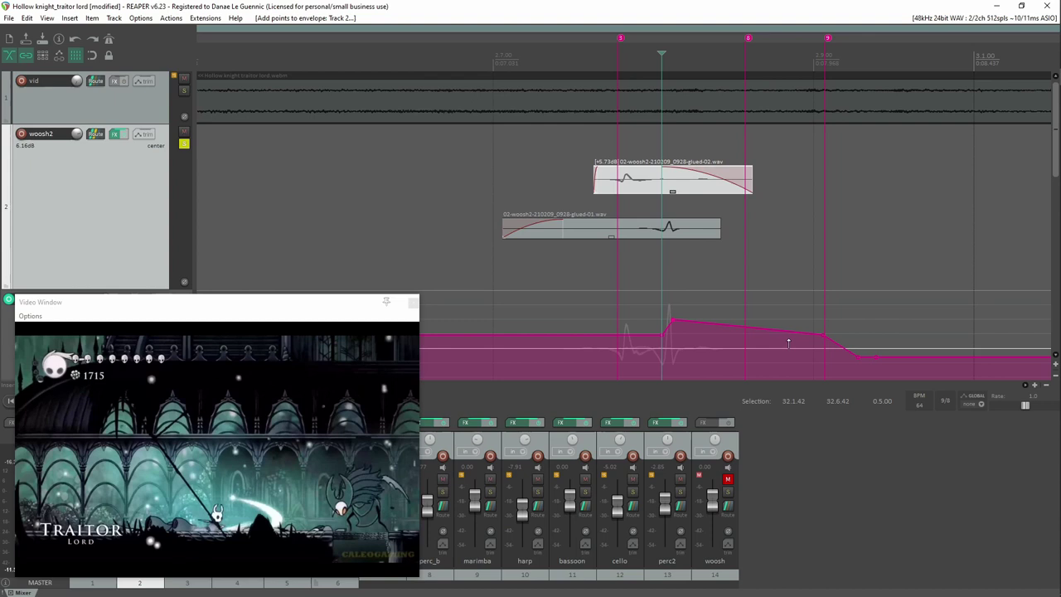
drag(822, 336, 825, 319)
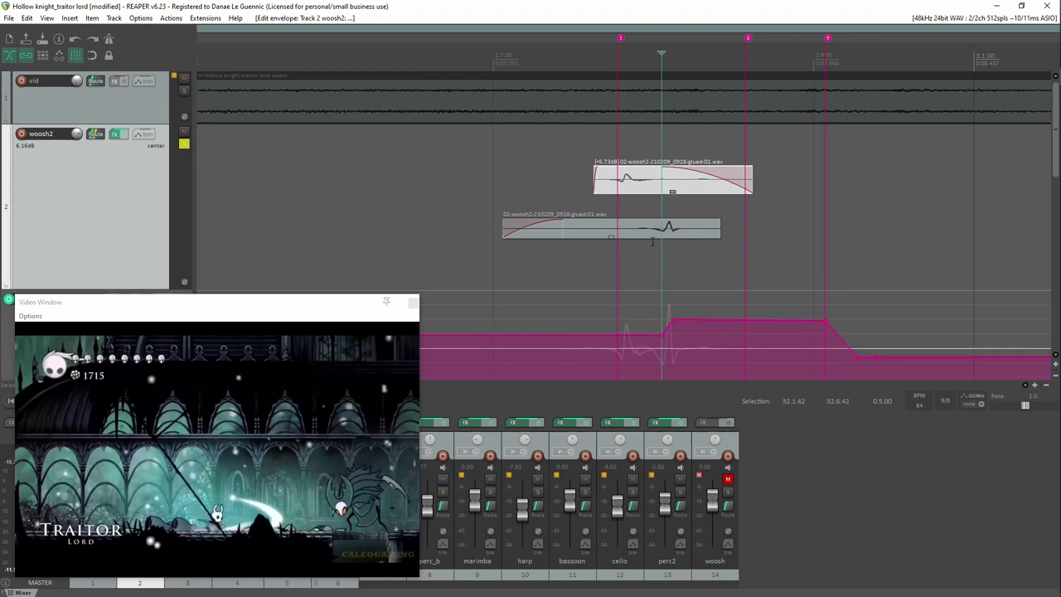
- Add the Abbey Road Plates Stereo reverb as a take effect on the reversed woosh2 item near marker 3
double_click(602, 230)
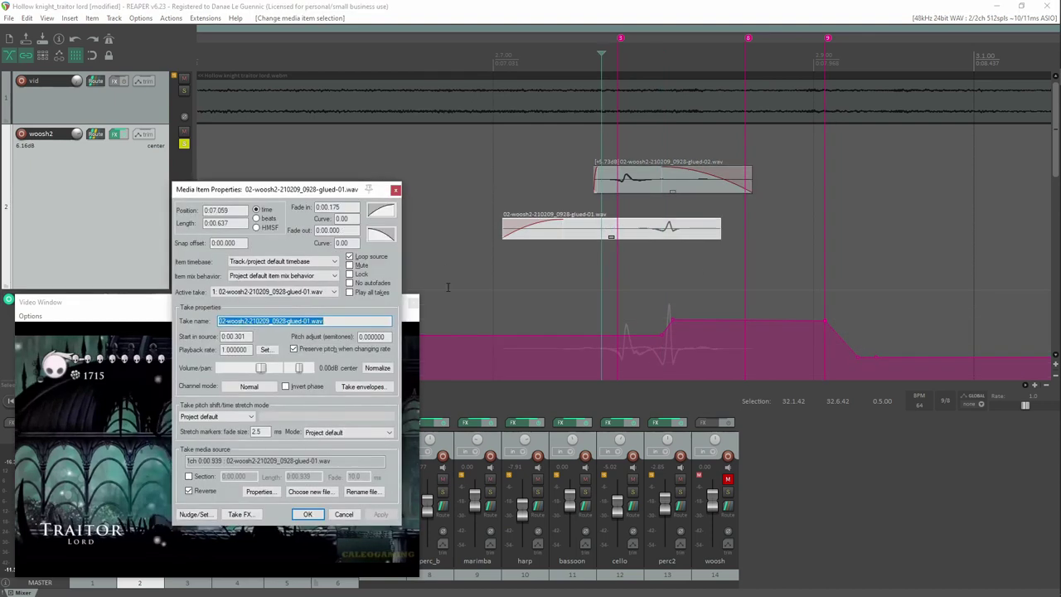
click(240, 513)
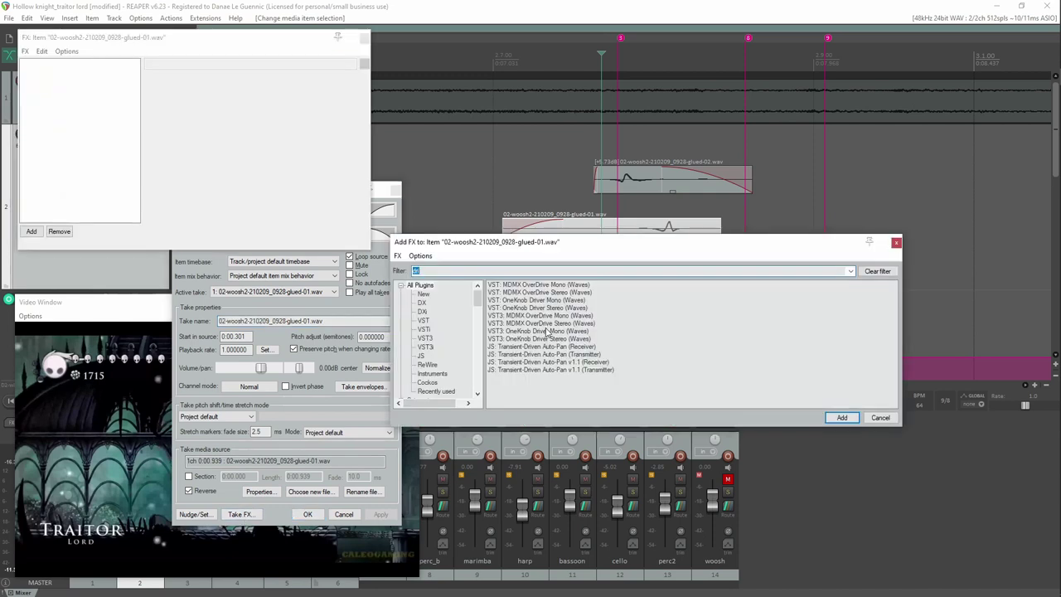
text(plate)
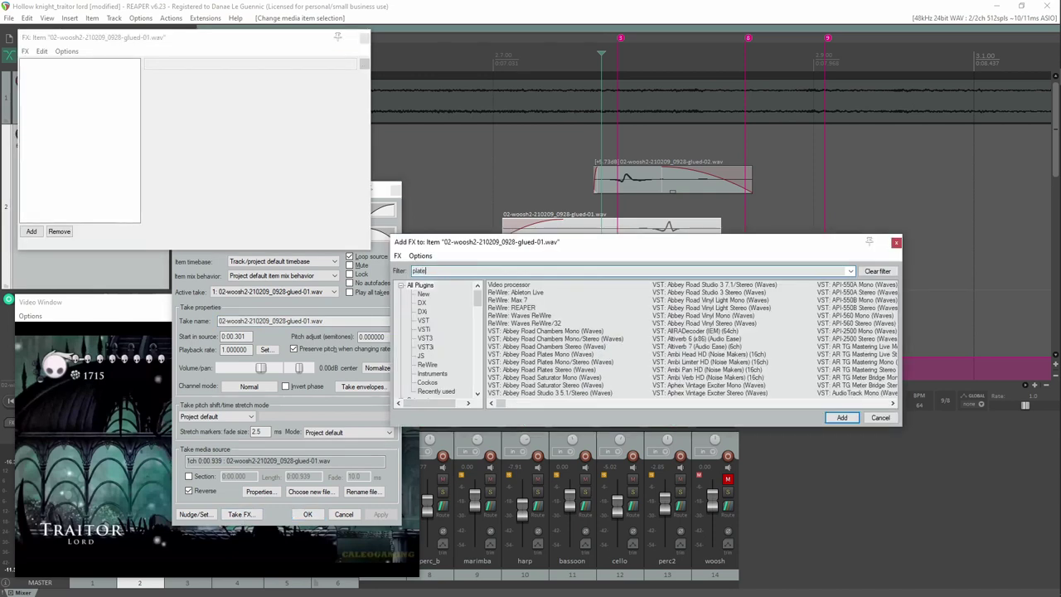
double_click(521, 300)
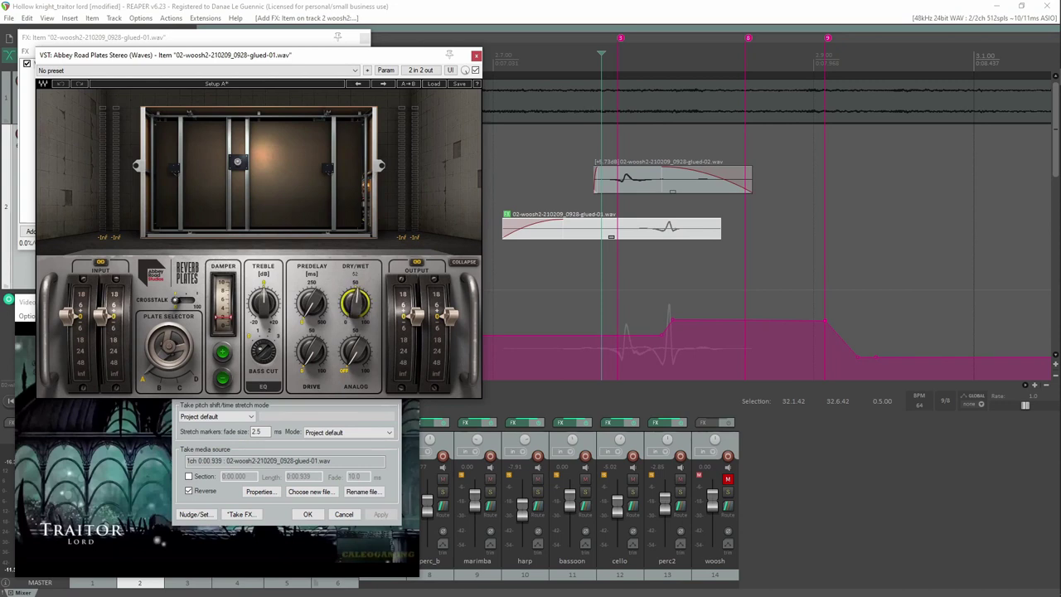
- Delete the pitch envelope points just after marker 9 so the curve falls gradually, and audition the reverb tail
scroll(693, 357, down, 3)
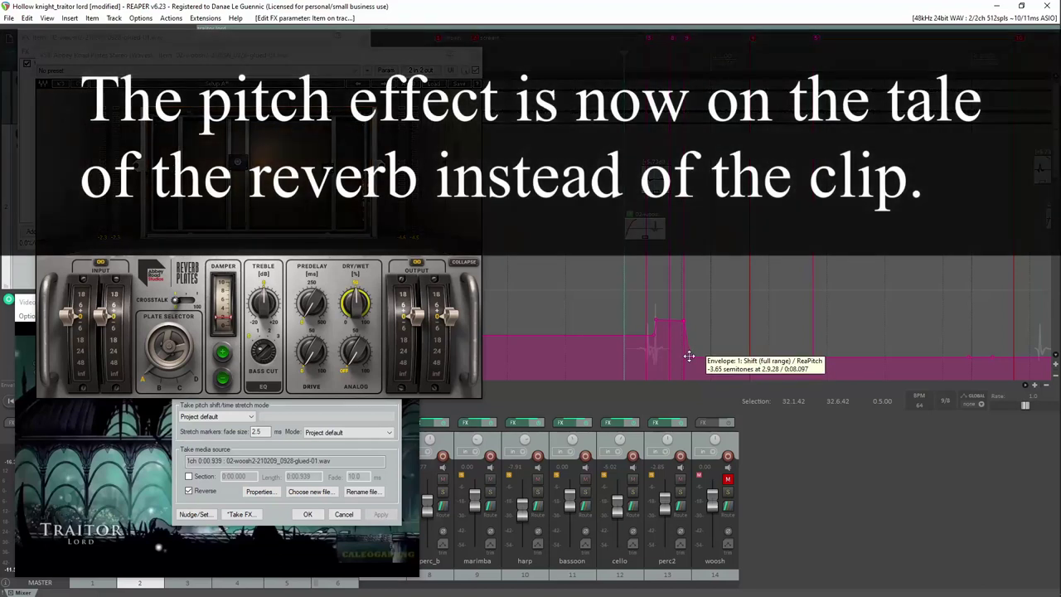
alt+click(689, 358)
alt+click(694, 364)
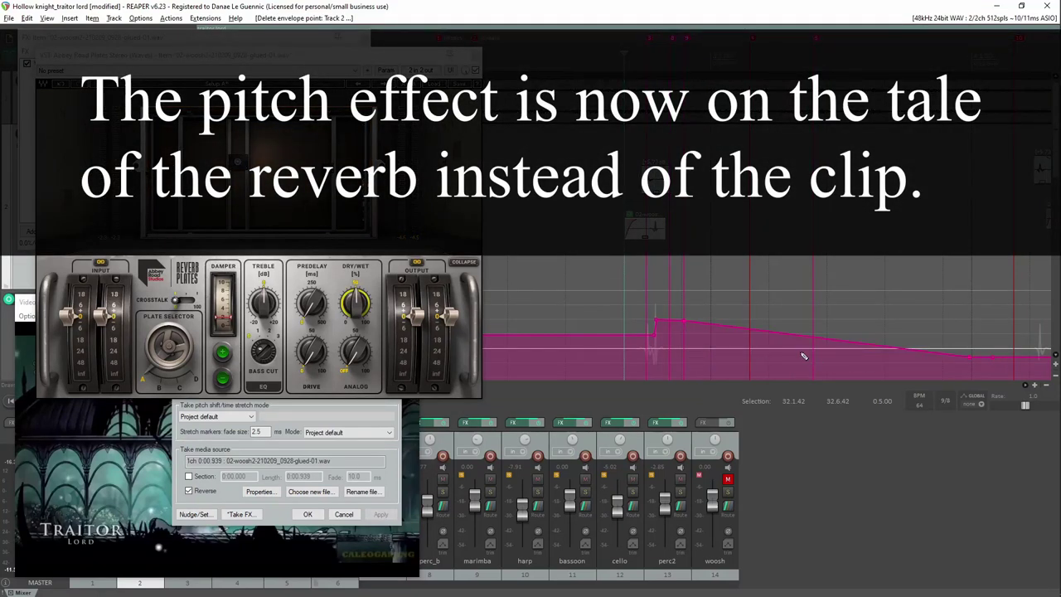
click(624, 53)
key(space)
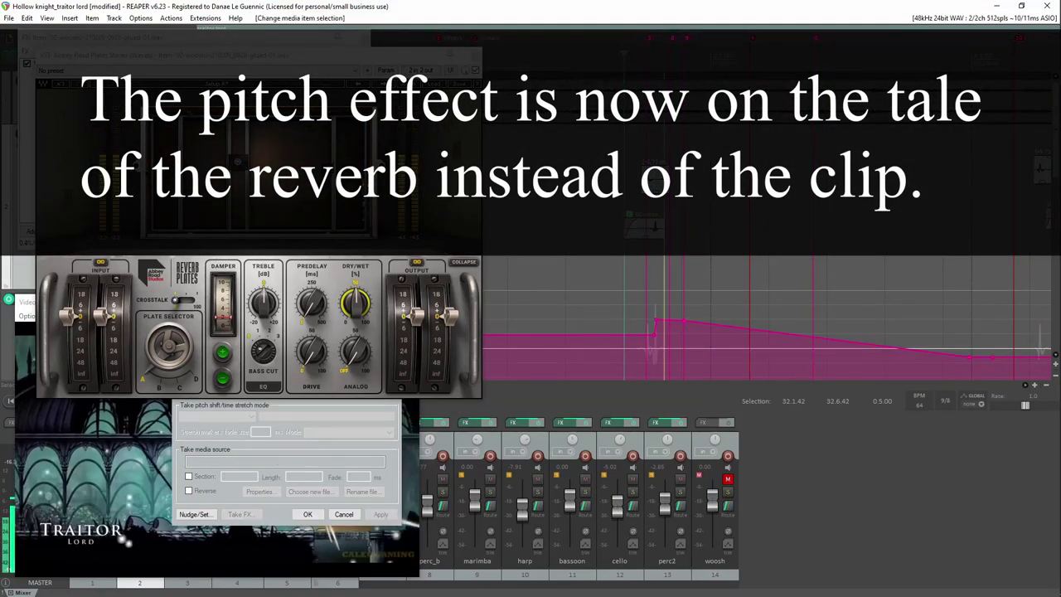
- Move the reverb plug-in window aside and close the take's FX chain and the item properties
drag(368, 62, 794, 70)
click(362, 37)
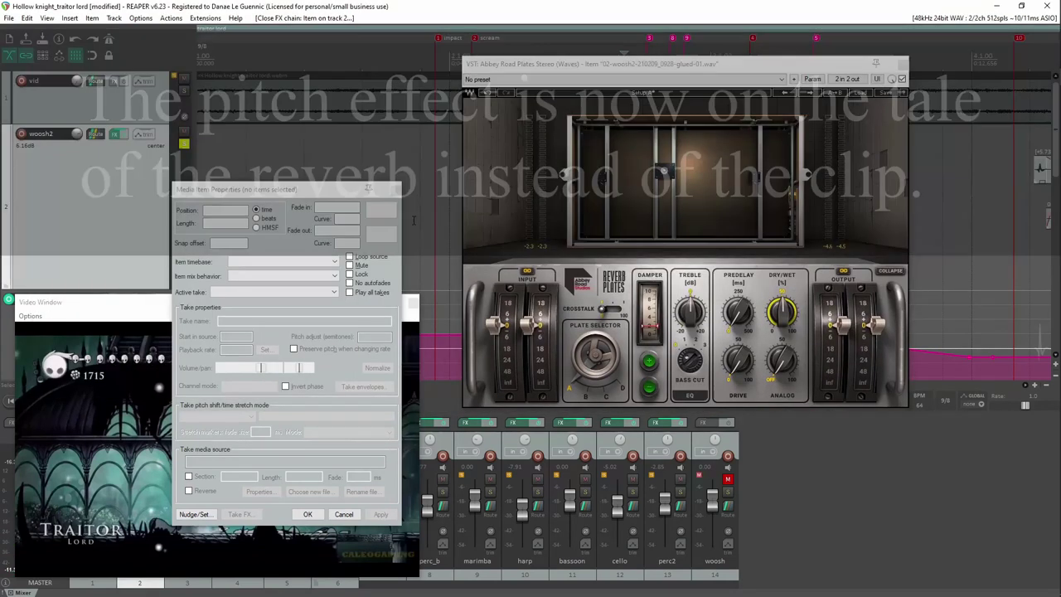
click(393, 188)
drag(567, 69, 854, 172)
scroll(677, 80, up, 5)
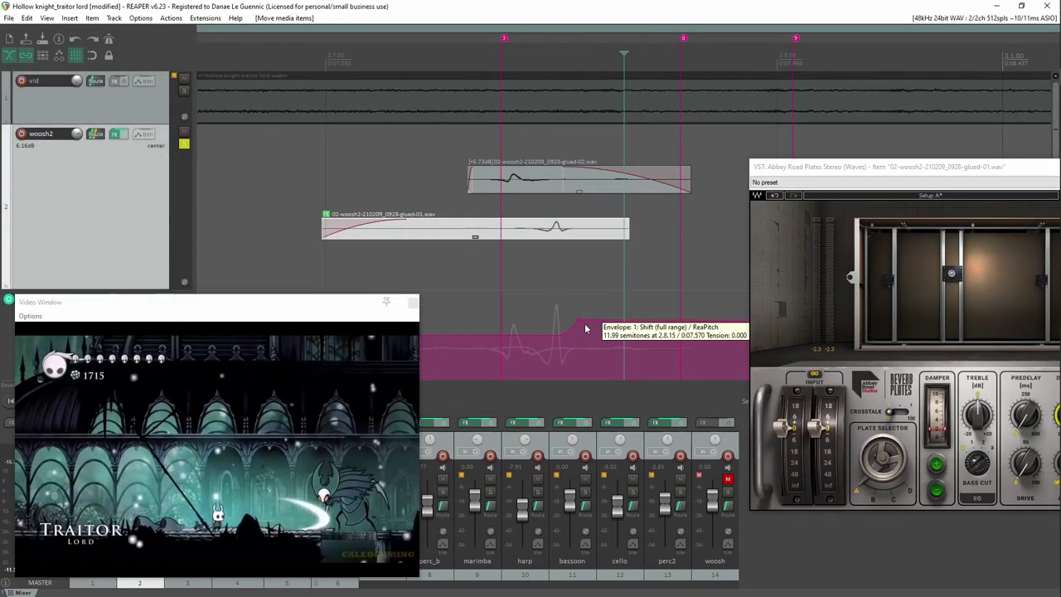
- Nudge the pitch envelope point just before the rise and audition from the start of the reversed item
drag(543, 336, 542, 335)
click(324, 43)
key(space)
key(space)
scroll(738, 329, down, 3)
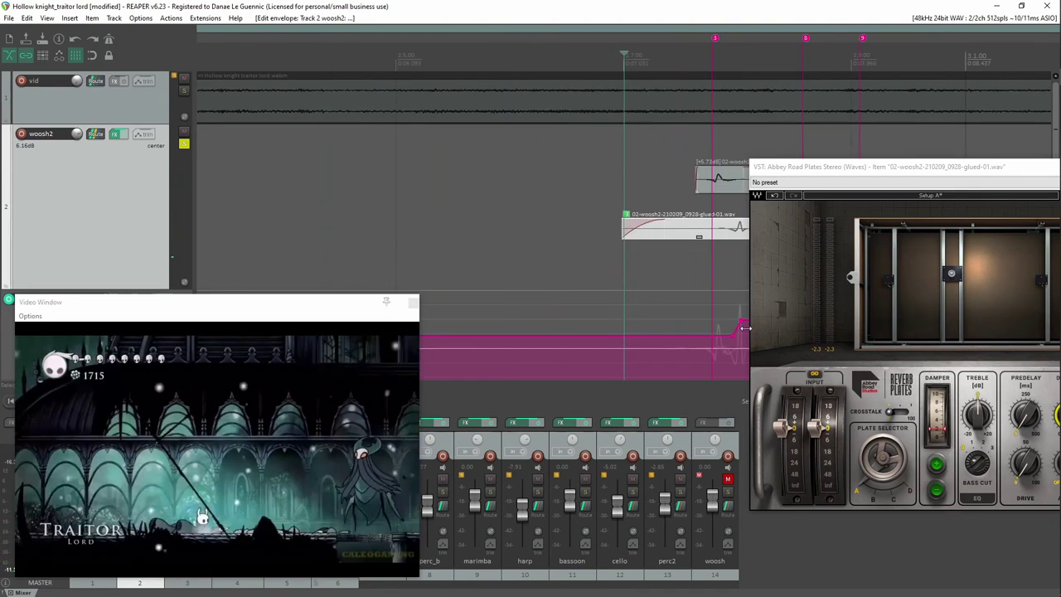
key(space)
key(space)
- Close the Abbey Road Plates reverb window
drag(911, 167, 684, 381)
scroll(729, 157, down, 4)
click(960, 381)
- Copy the pair of woosh2 items at marker 3 to markers 8 and 9, stacking the copies in free vertical space
drag(609, 263, 708, 126)
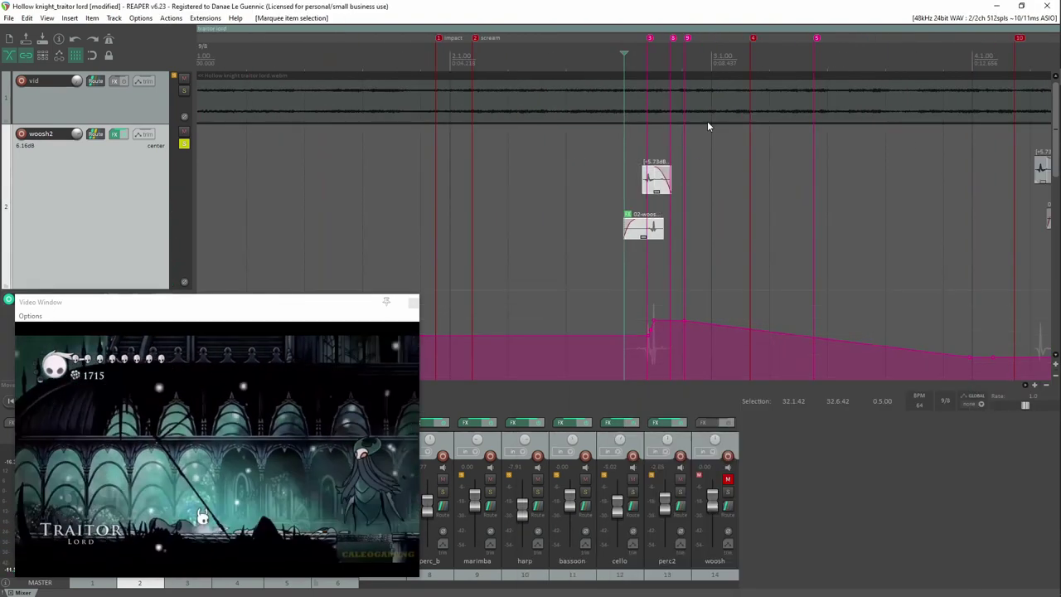
scroll(708, 166, up, 4)
drag(715, 230, 871, 194)
drag(751, 178, 751, 145)
drag(887, 154, 883, 156)
click(599, 190)
scroll(665, 165, down, 4)
- Add a pitch envelope point after marker 4 to hold the raised pitch, and shape dips in the curve around markers 8 and 9
shift+click(773, 320)
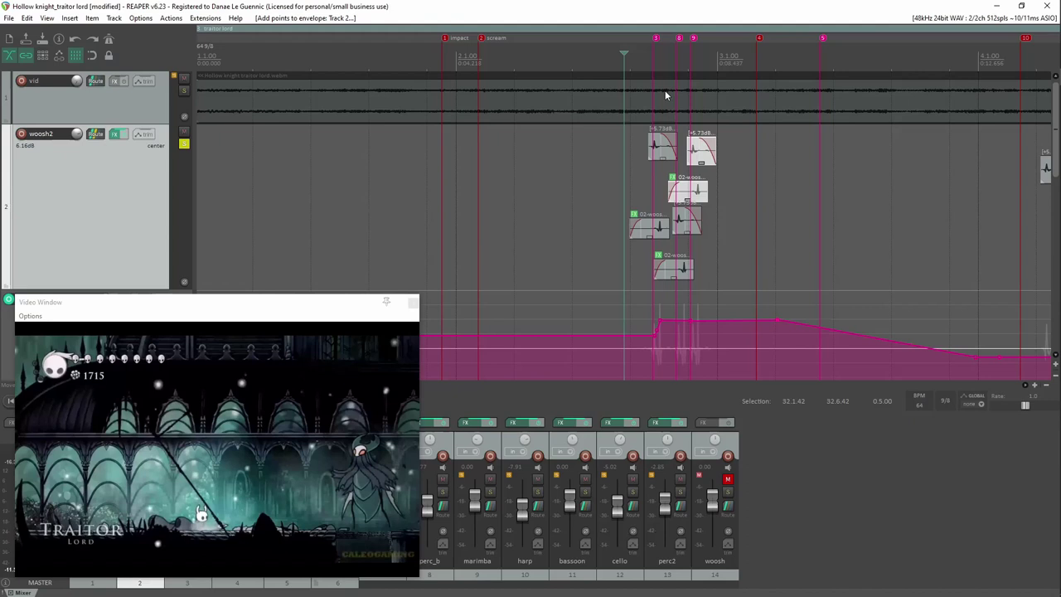
click(699, 252)
scroll(699, 252, up, 4)
mouse_move(547, 320)
mouse_down()
mouse_move(548, 335)
mouse_move(580, 319)
mouse_move(611, 335)
mouse_up()
drag(635, 335, 635, 319)
click(346, 56)
key(space)
scroll(425, 77, down, 5)
- Unsolo the woosh2 track and audition the full mix from shortly before marker 3
click(183, 143)
click(384, 58)
key(space)
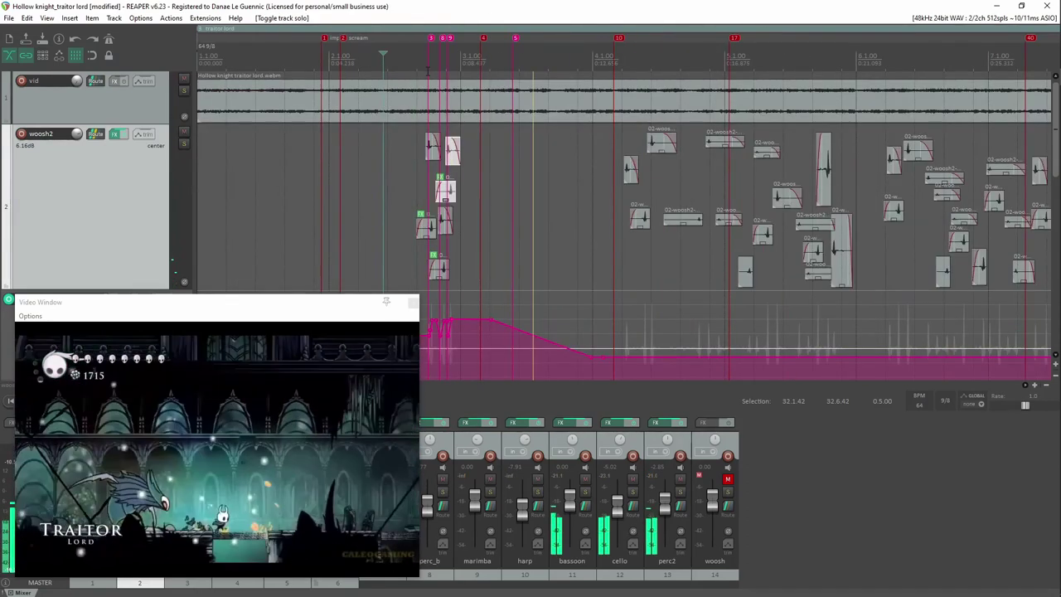
key(space)
- Copy the woosh2 pair at marker 9 to marker 5, and copy the long woosh2 item to start at marker 4
scroll(718, 184, up, 3)
drag(799, 192, 981, 192)
scroll(883, 193, down, 2)
click(883, 222)
drag(884, 222, 628, 222)
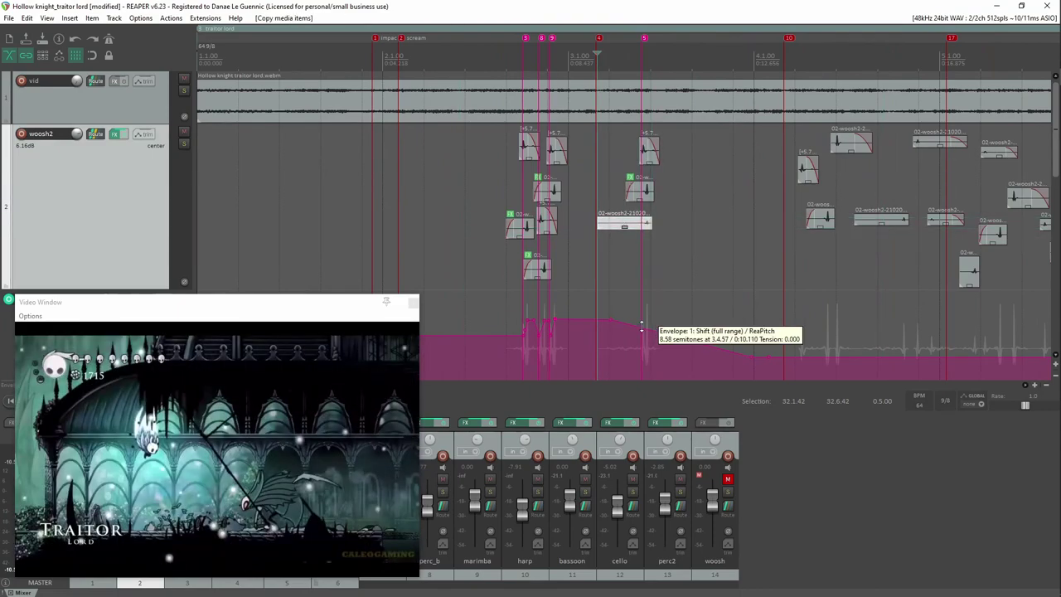
- Add pitch envelope points that dip the curve before marker 5 and raise it again at that marker
scroll(677, 320, up, 4)
mouse_move(643, 324)
mouse_down()
mouse_move(682, 320)
mouse_move(735, 348)
mouse_up()
scroll(762, 248, down, 1)
scroll(744, 123, down, 5)
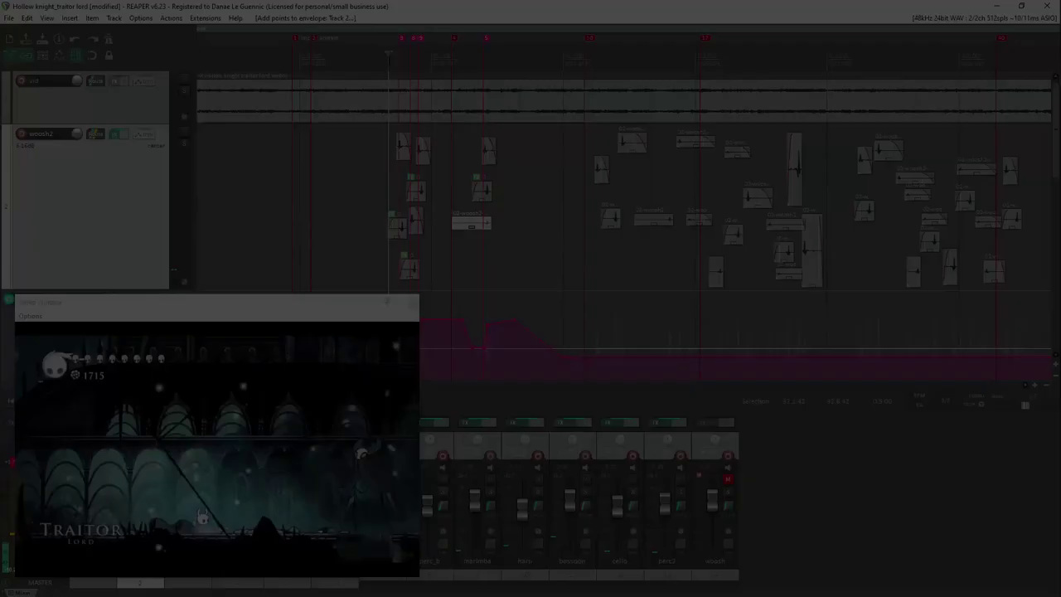